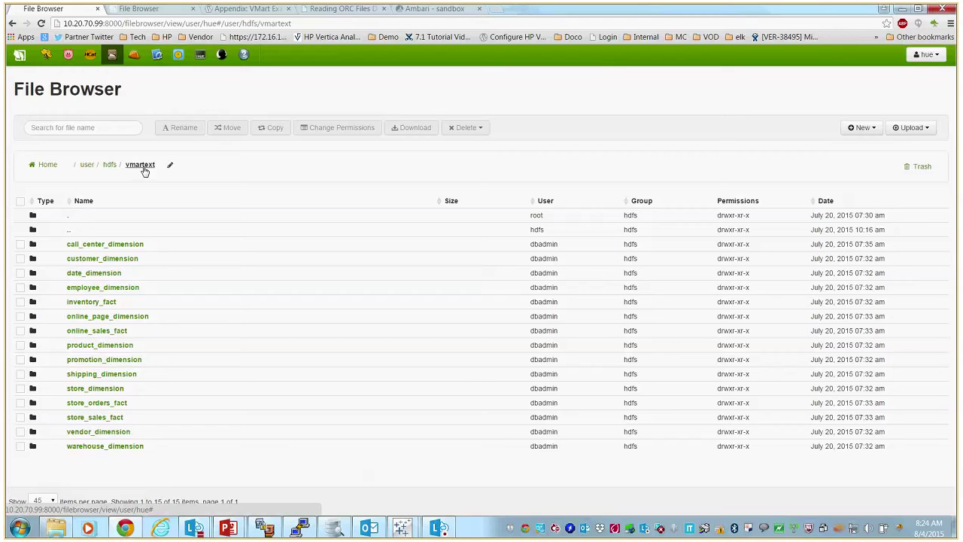
# Open Call_Center_Dimension.tbl from the call_center_dimension folder to view its text data.
pyautogui.click(97, 247)
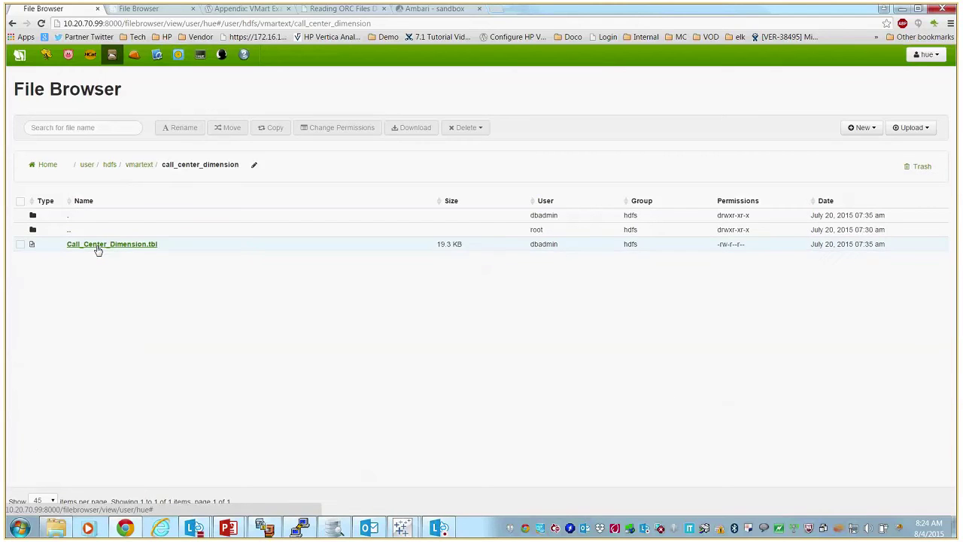
pyautogui.click(137, 245)
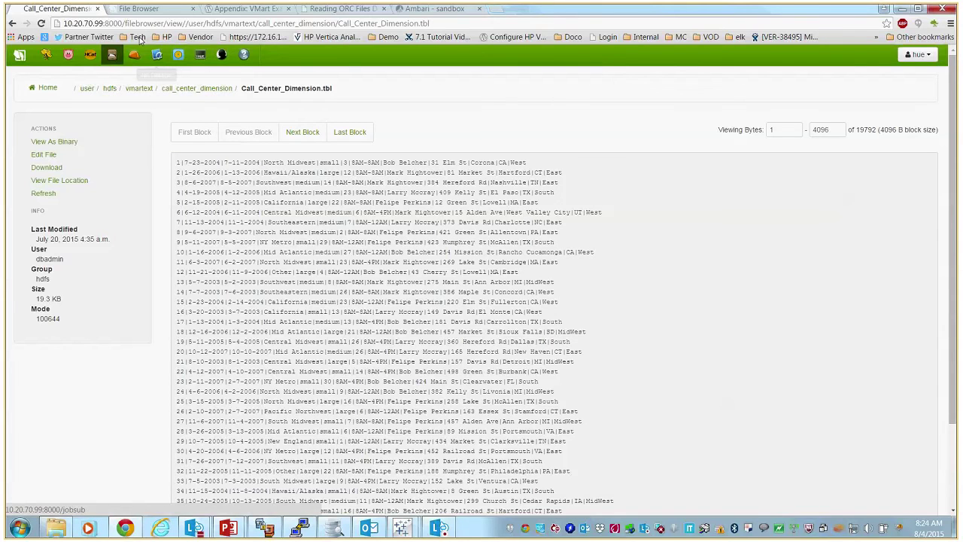
# Inspect the 000000_0 file in the Hive warehouse folder call_center_dimension_orc, and return to that folder.
pyautogui.click(139, 8)
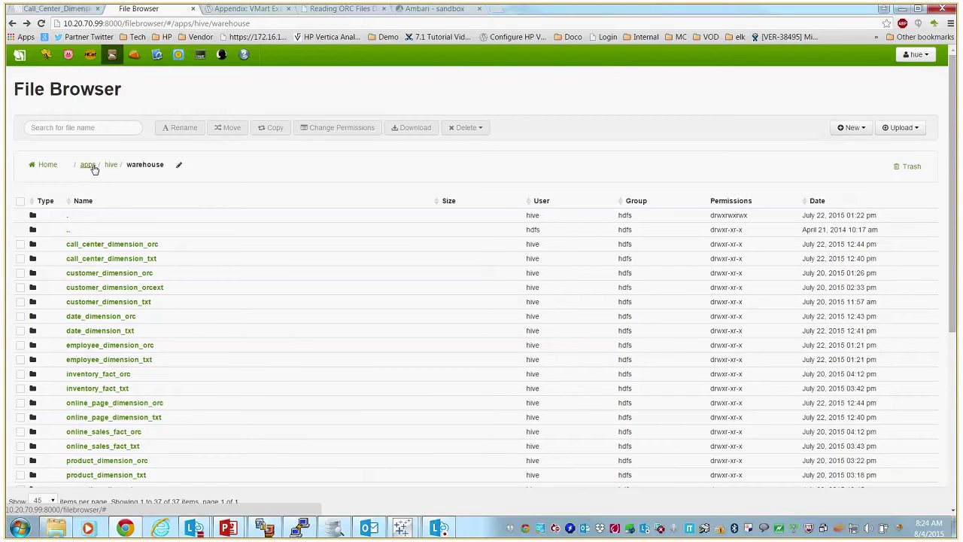
pyautogui.click(111, 245)
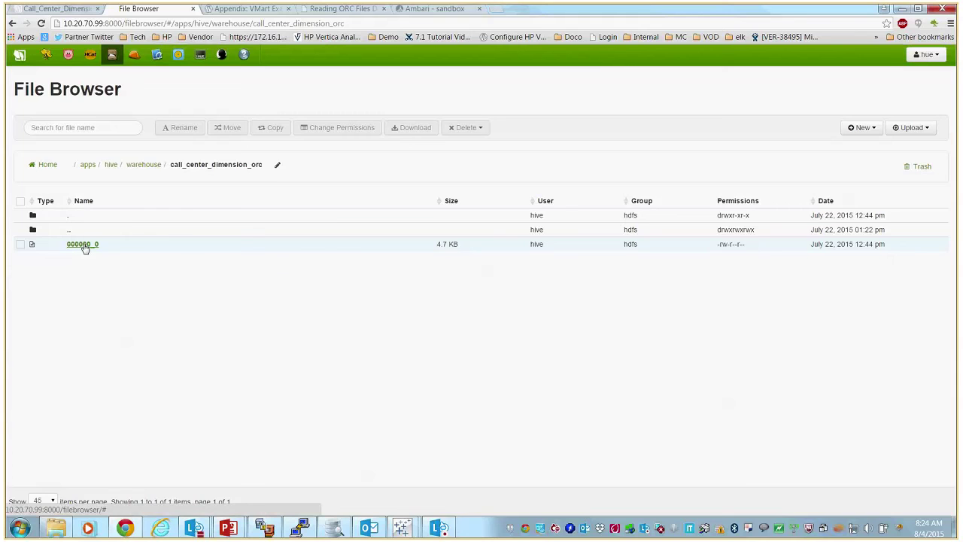
pyautogui.click(84, 246)
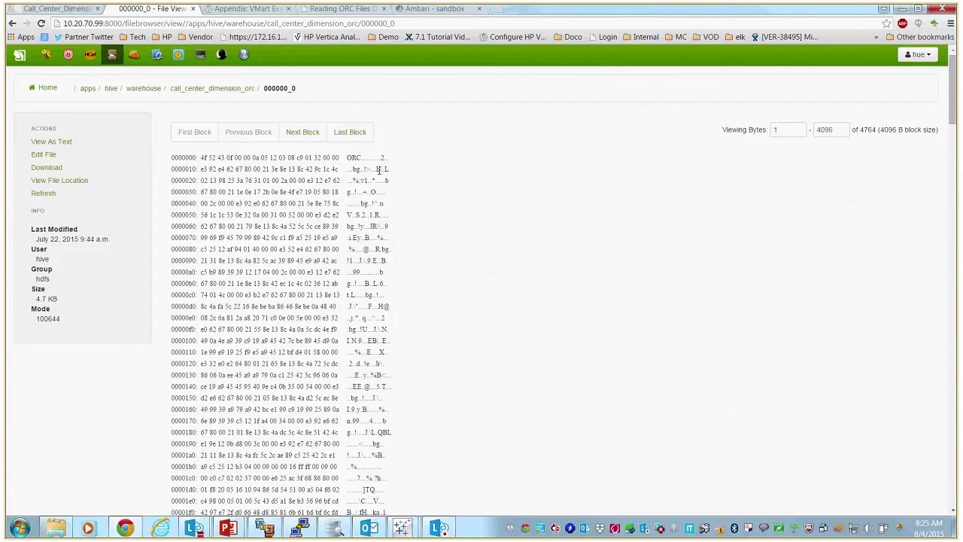
pyautogui.scroll(-2, 348, 363)
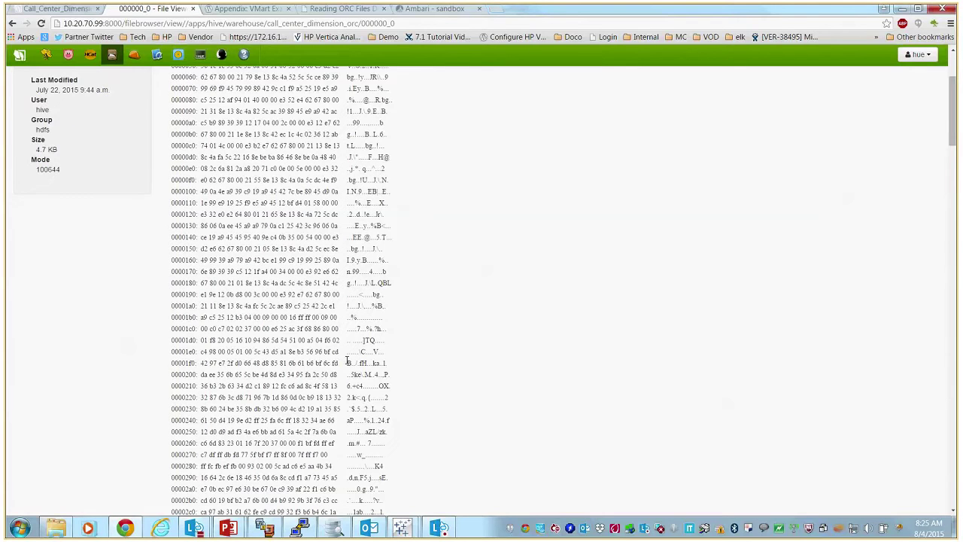
pyautogui.scroll(-8, 348, 363)
pyautogui.scroll(9, 347, 359)
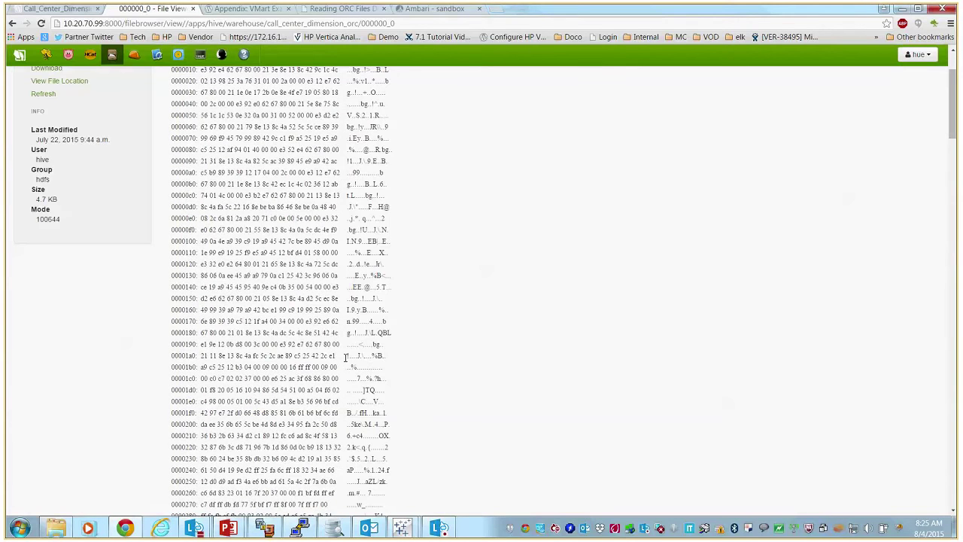
pyautogui.scroll(2, 346, 359)
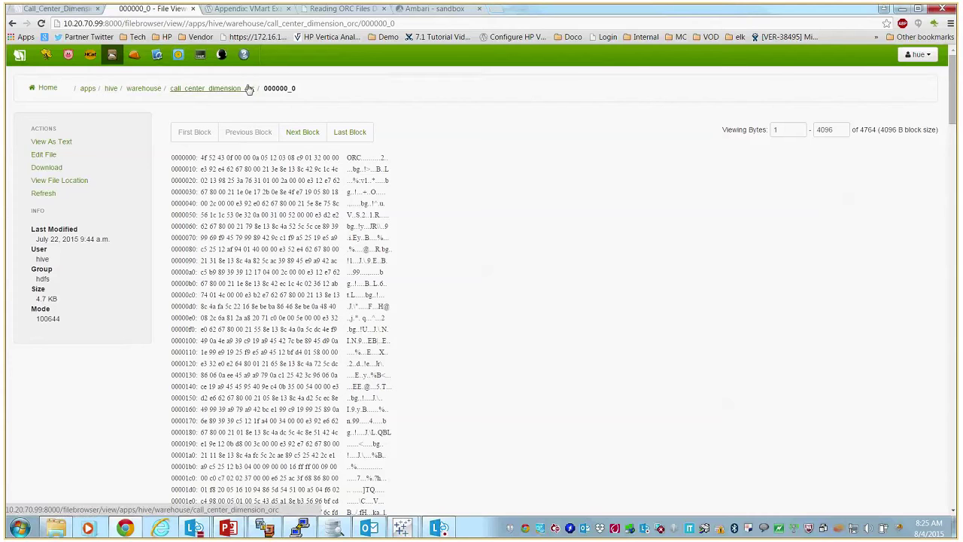
pyautogui.click(204, 91)
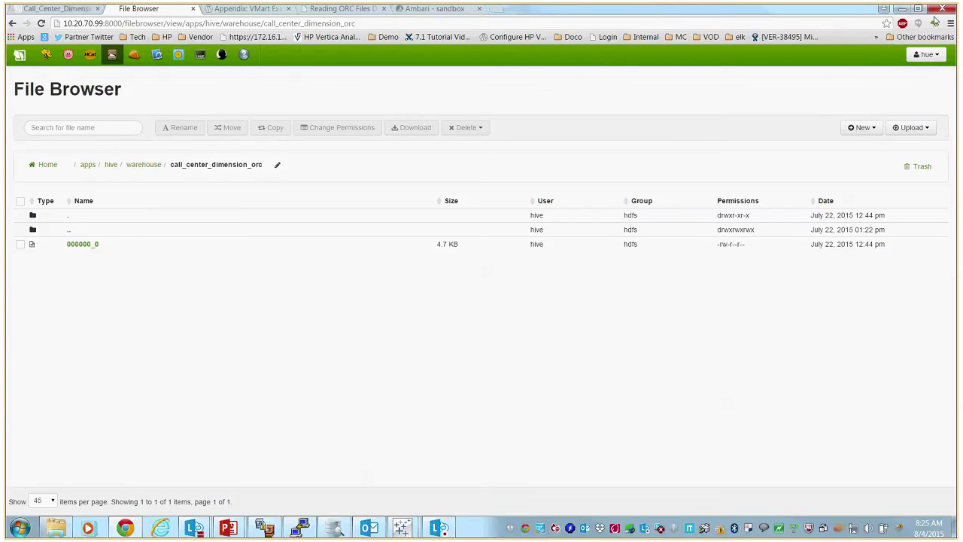
# Switch to DbVisualizer and maximize its window.
pyautogui.click(902, 10)
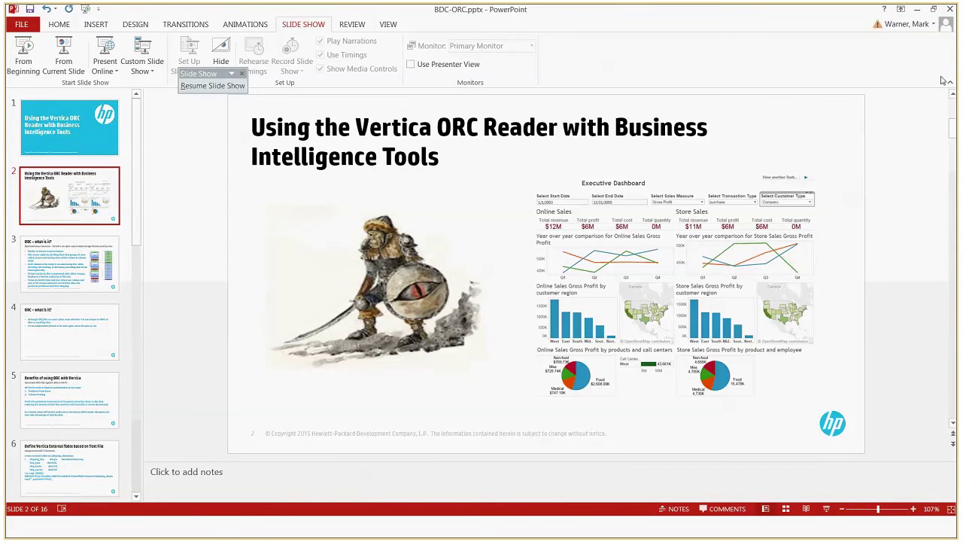
pyautogui.hotkey('shift', 'F5')
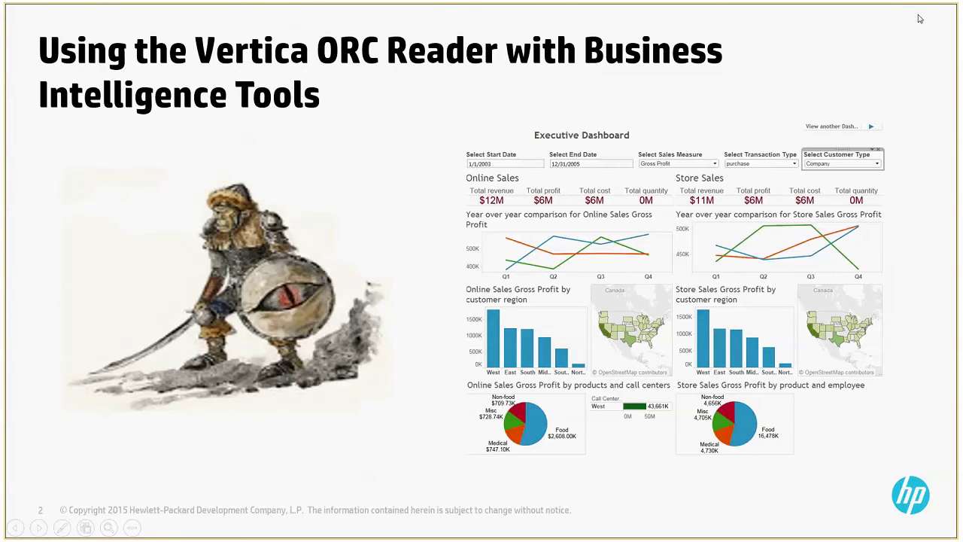
pyautogui.press('super+d')
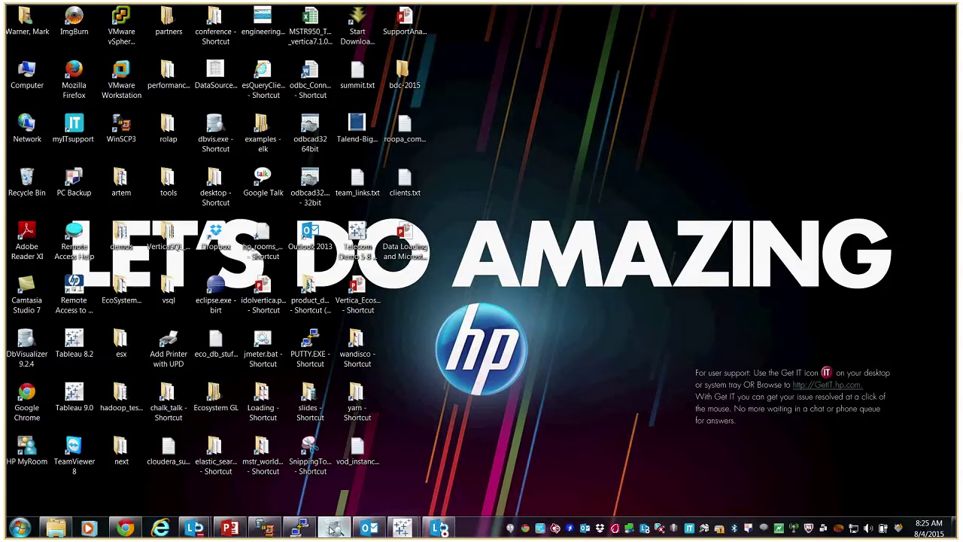
pyautogui.moveTo(955, 77); pyautogui.dragTo(305, 47)
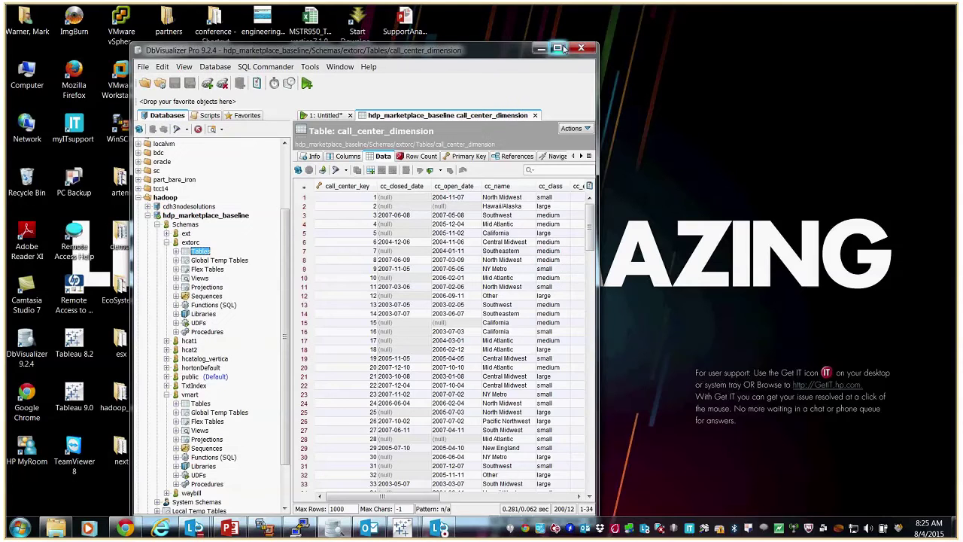
pyautogui.click(558, 48)
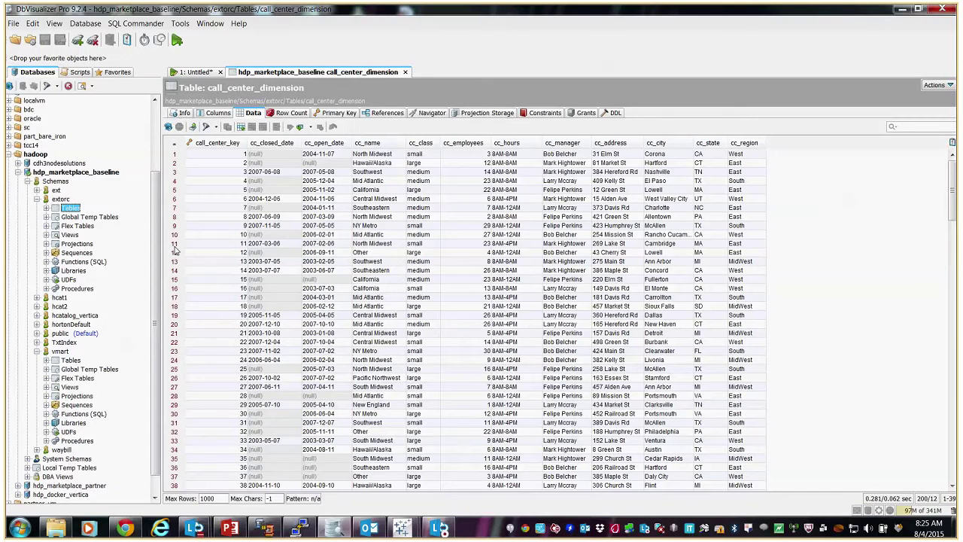
# Collapse the extorc schema, view the call_center_dimension data in the vmart schema, and collapse vmart.
pyautogui.click(37, 199)
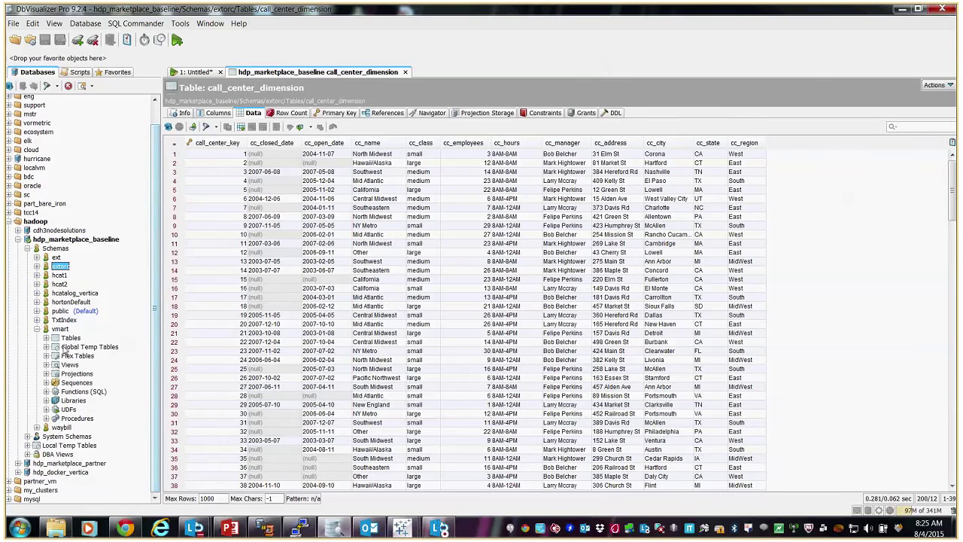
pyautogui.click(58, 331)
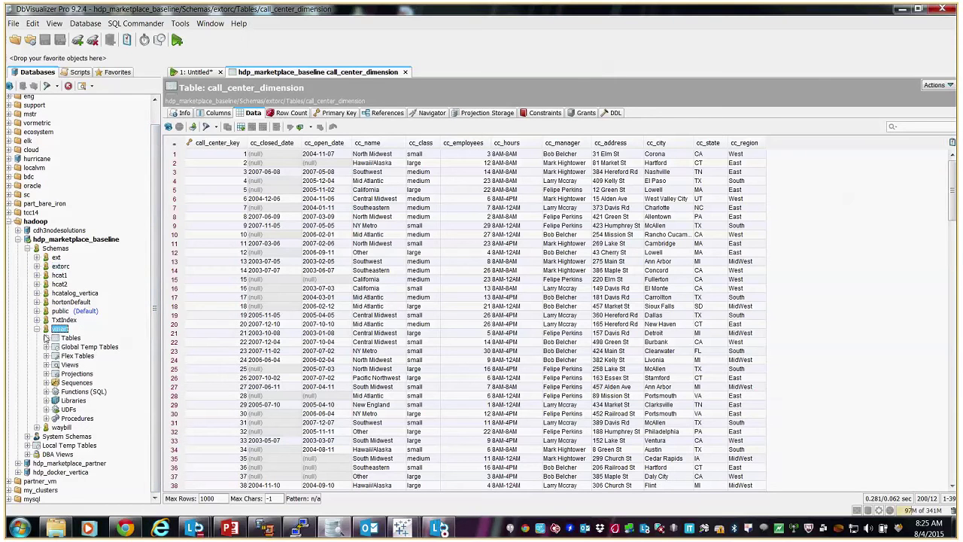
pyautogui.click(46, 338)
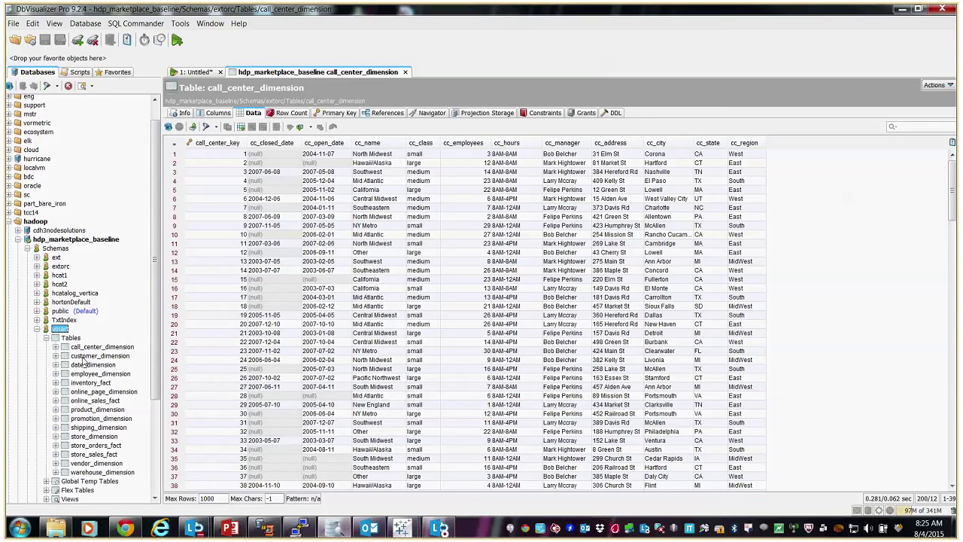
pyautogui.click(85, 347)
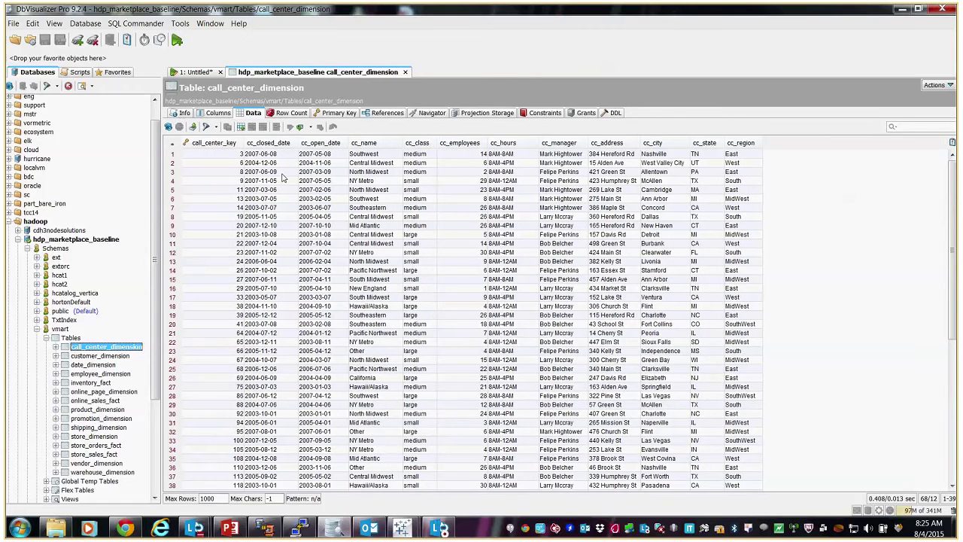
pyautogui.doubleClick(59, 329)
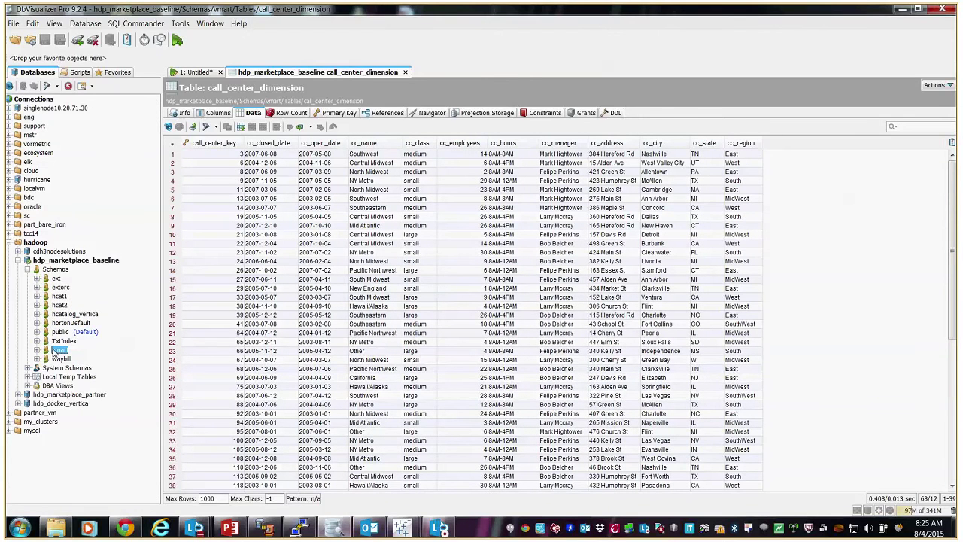
# View the customer_dimension data in the extorc schema and collapse its table list.
pyautogui.click(38, 288)
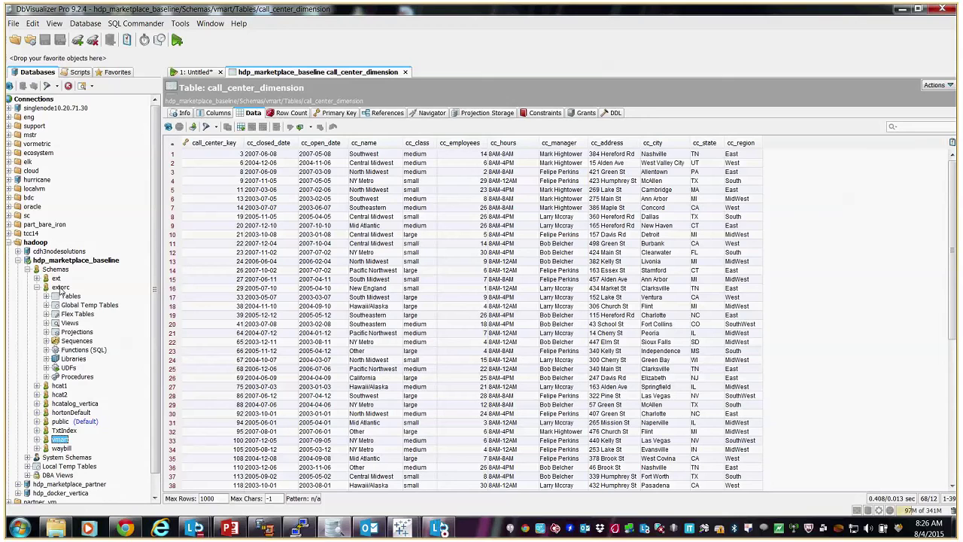
pyautogui.click(58, 288)
pyautogui.click(51, 296)
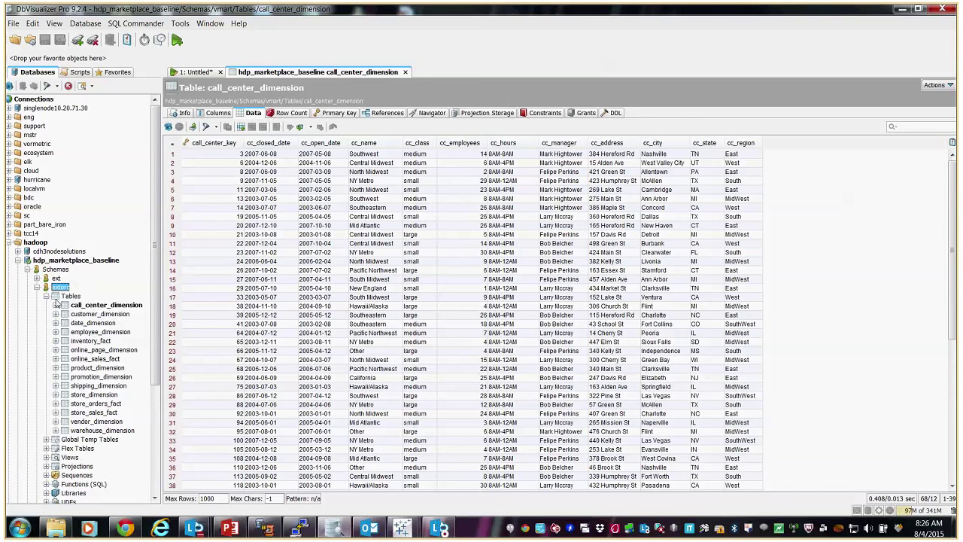
pyautogui.click(87, 314)
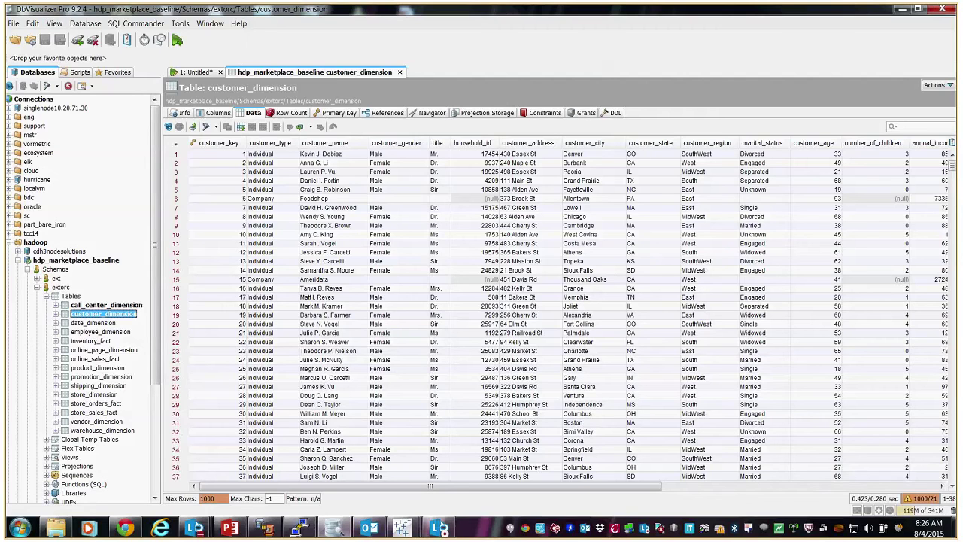
pyautogui.click(46, 295)
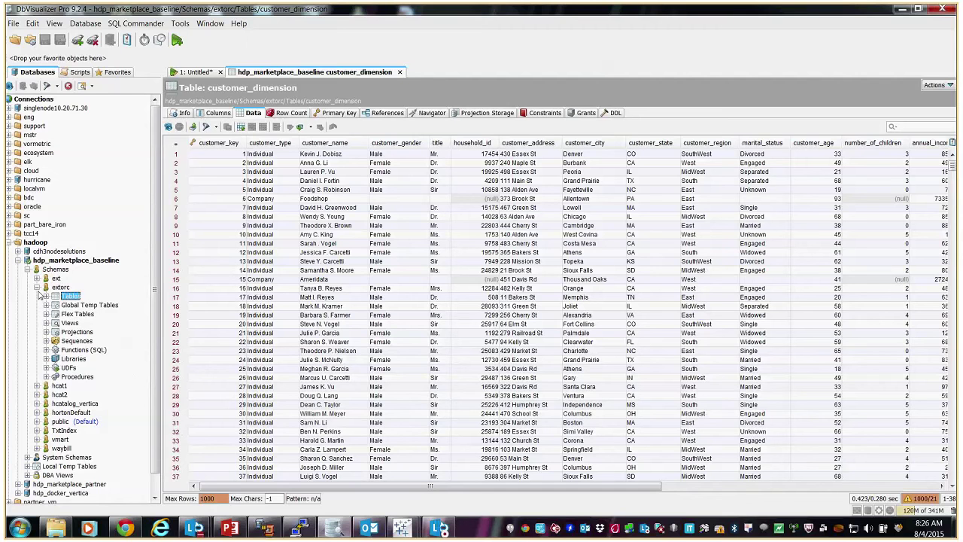
# Switch to the VMart_BDC_vmart workbook in Tableau and open the Inventory Dash dashboard.
pyautogui.click(900, 13)
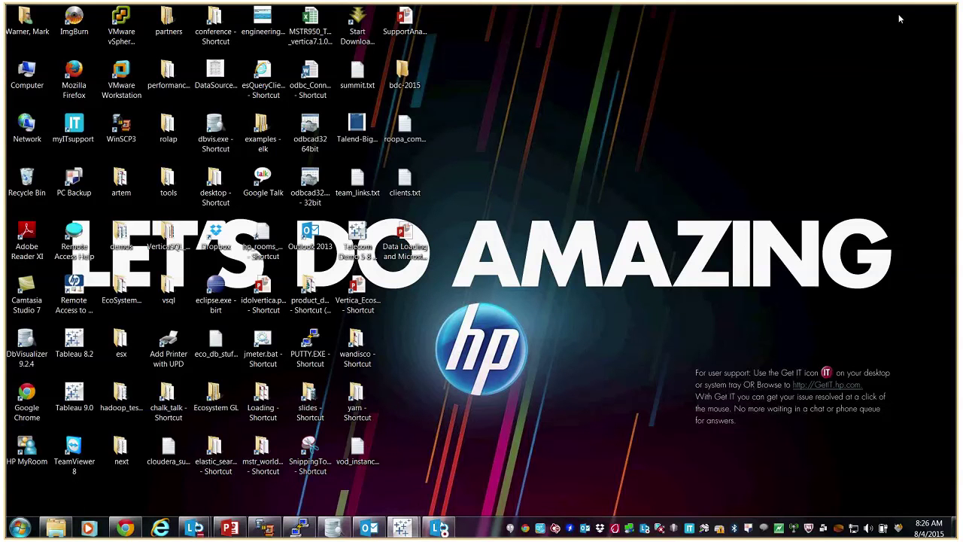
pyautogui.moveTo(956, 128); pyautogui.dragTo(722, 30)
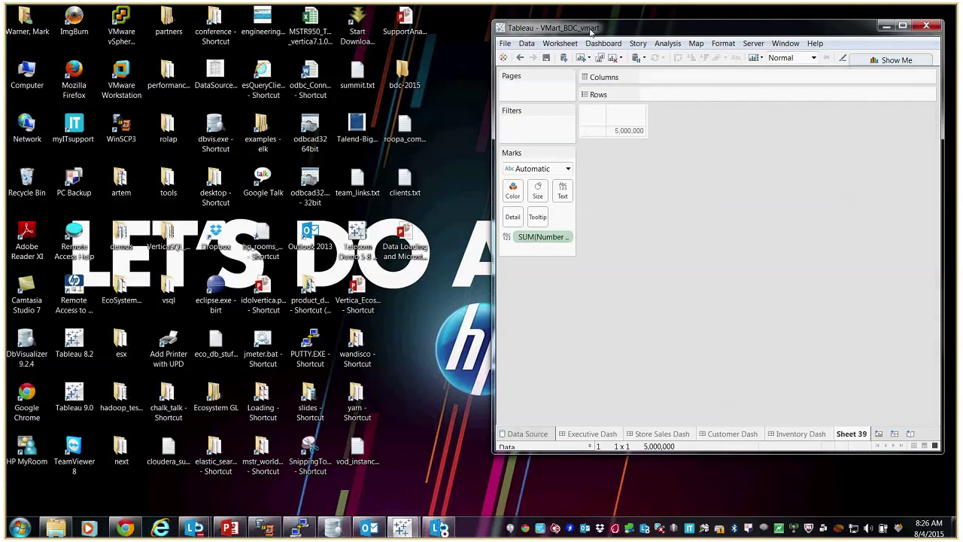
pyautogui.click(802, 434)
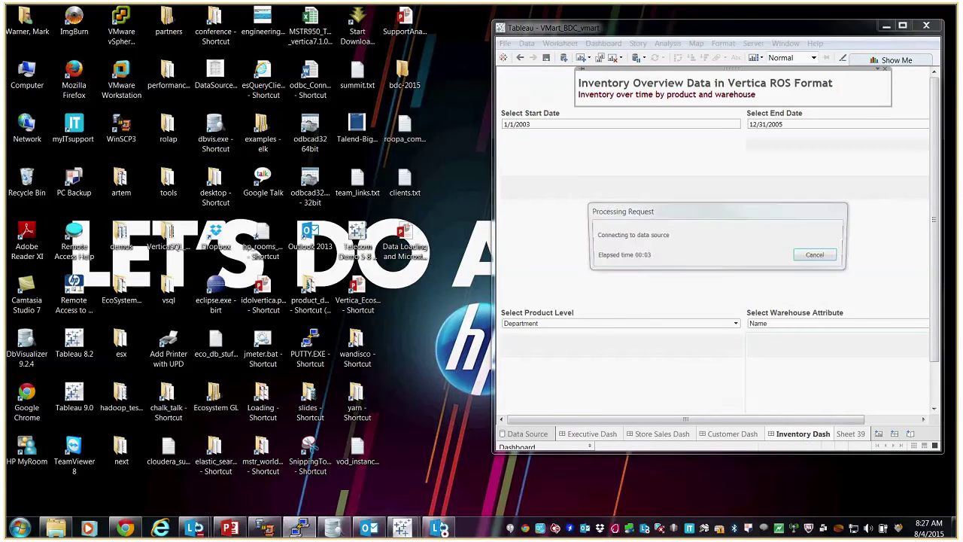
# Place the Vertica log terminal beside the dashboard and clear the selected mark in the Inventory over time chart.
pyautogui.click(299, 528)
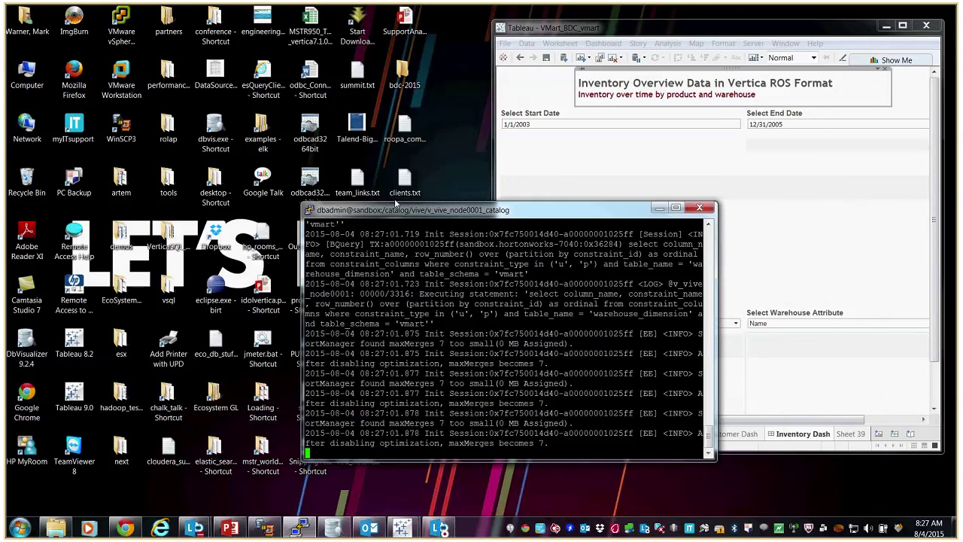
pyautogui.moveTo(395, 205); pyautogui.dragTo(139, 39)
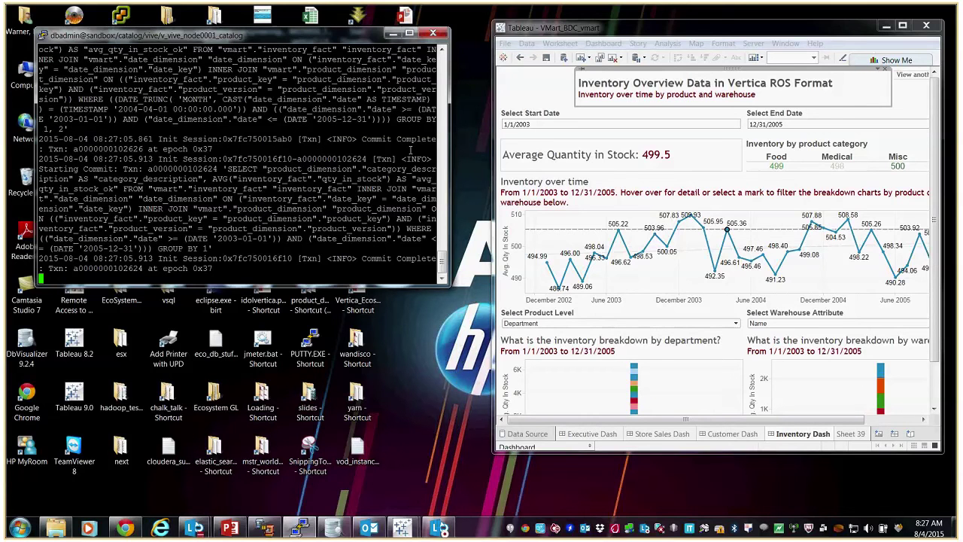
pyautogui.rightClick(561, 217)
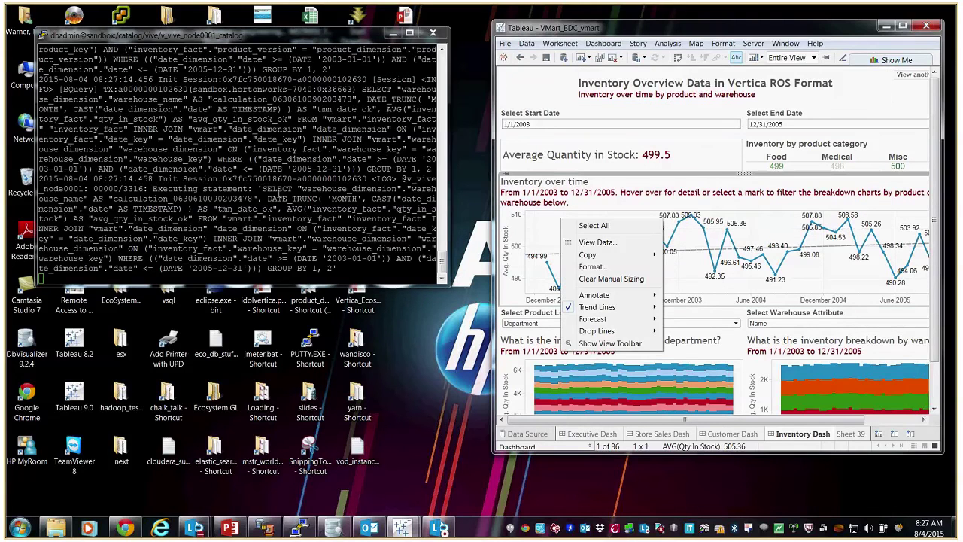
pyautogui.click(278, 193)
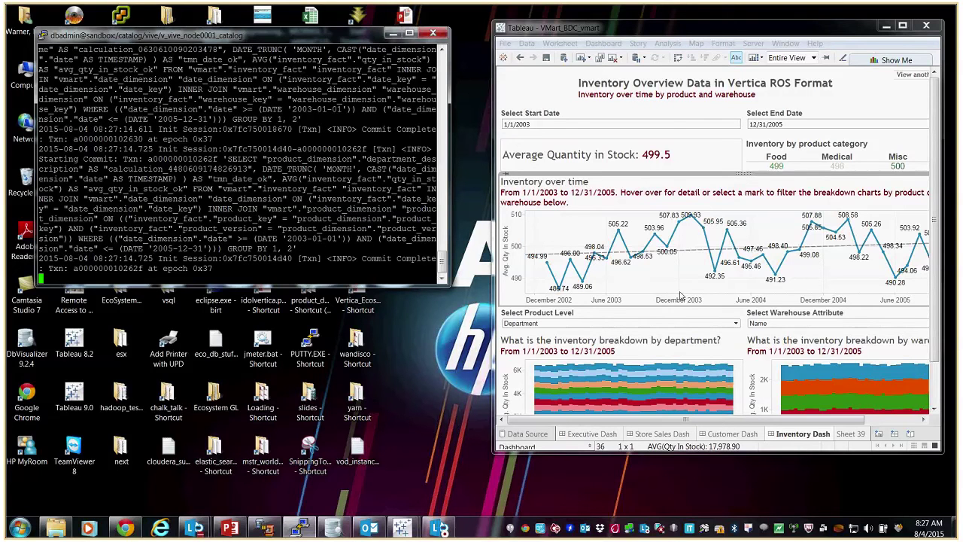
# Set the product level to Category and highlight the schema name vmart in the logged query.
pyautogui.click(735, 323)
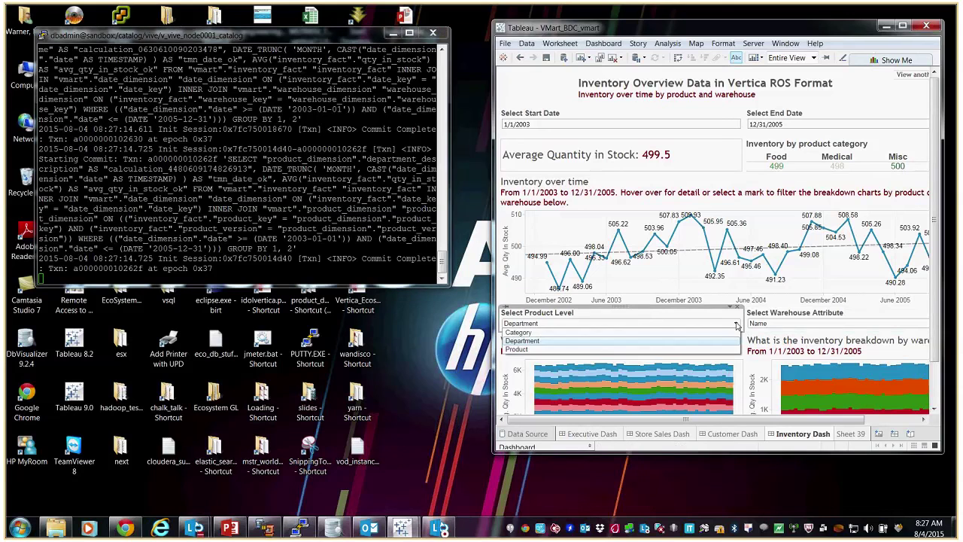
pyautogui.click(583, 333)
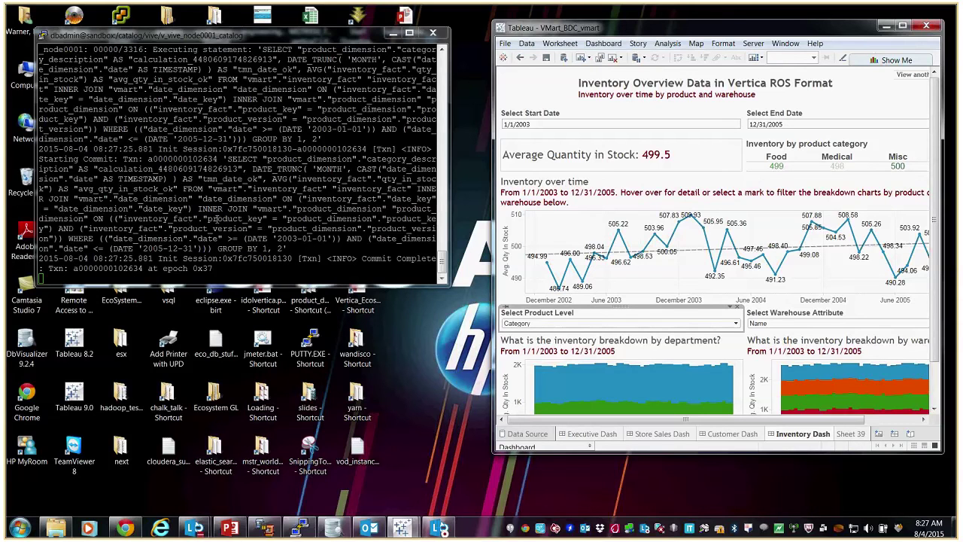
pyautogui.doubleClick(268, 209)
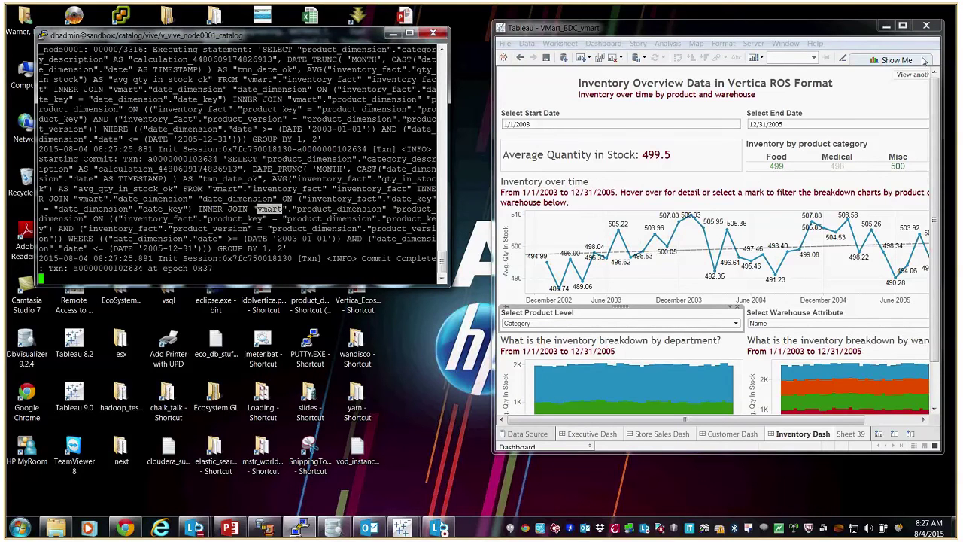
# Place the VMart_BDC_extorc workbook beside the vmart one, open its Inventory Dash and select the Inventory over time chart.
pyautogui.moveTo(962, 75); pyautogui.dragTo(286, 40)
pyautogui.click(327, 438)
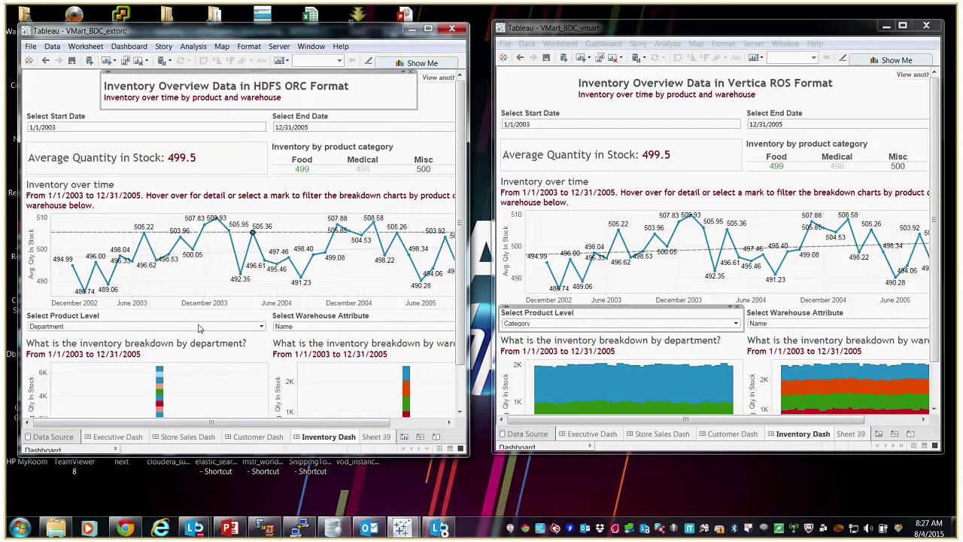
pyautogui.click(148, 190)
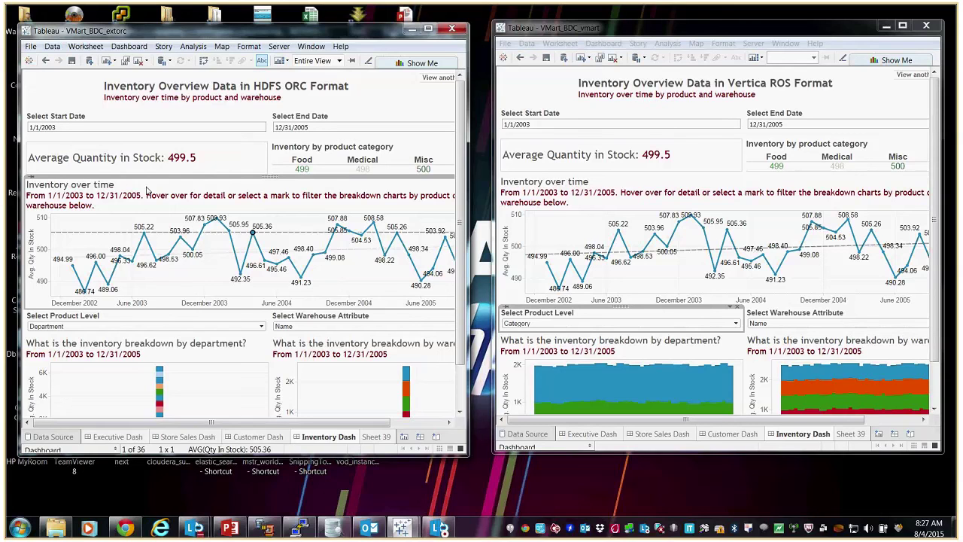
# In the VMart_BDC_extorc dashboard, clear the selected mark in the Inventory over time chart and set the product level to Category.
pyautogui.click(147, 190)
pyautogui.click(179, 331)
pyautogui.click(57, 338)
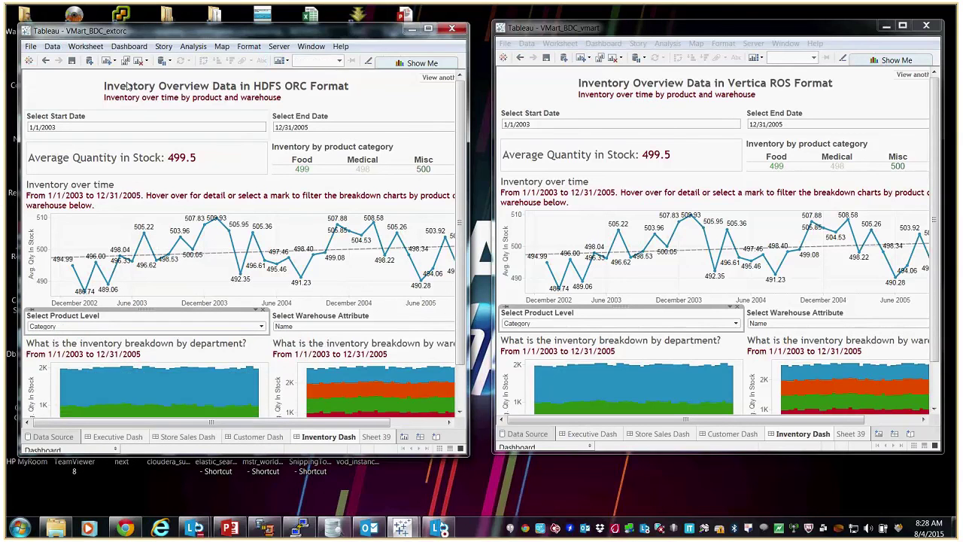
# Move the VMart_BDC_extorc workbook off the Vertica log terminal and highlight the schema name extorc in the logged query.
pyautogui.moveTo(138, 31); pyautogui.dragTo(604, 55)
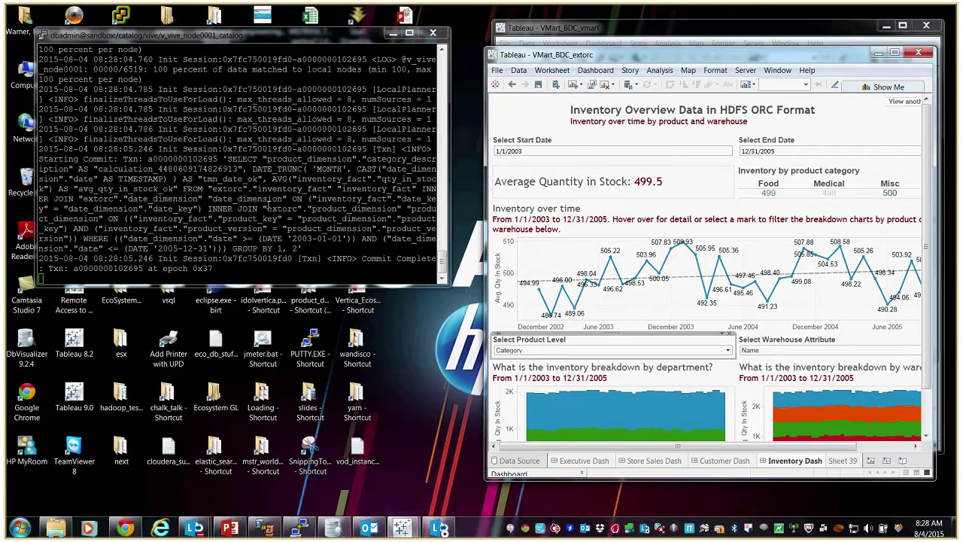
pyautogui.doubleClick(282, 209)
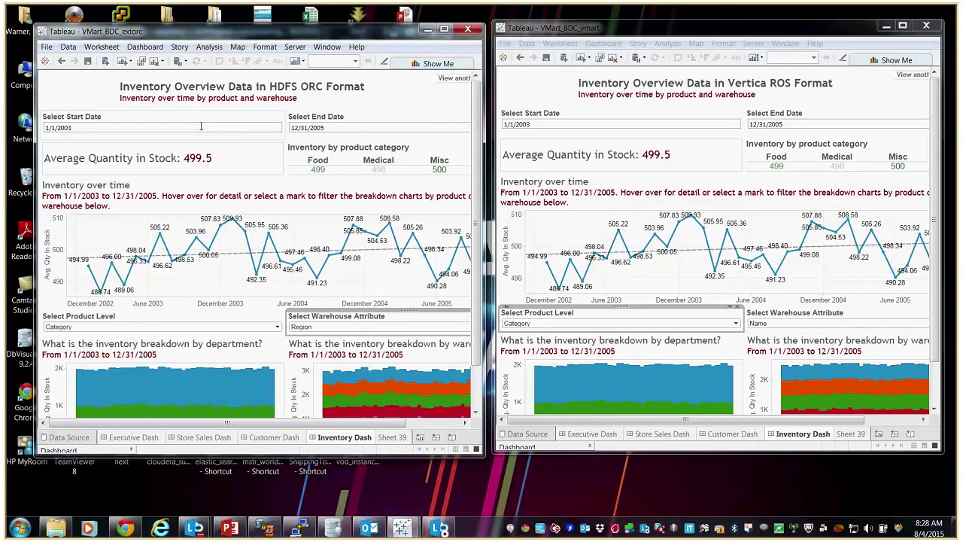
# Create a new Tableau workbook and start an HP Vertica server connection for it.
pyautogui.click(47, 48)
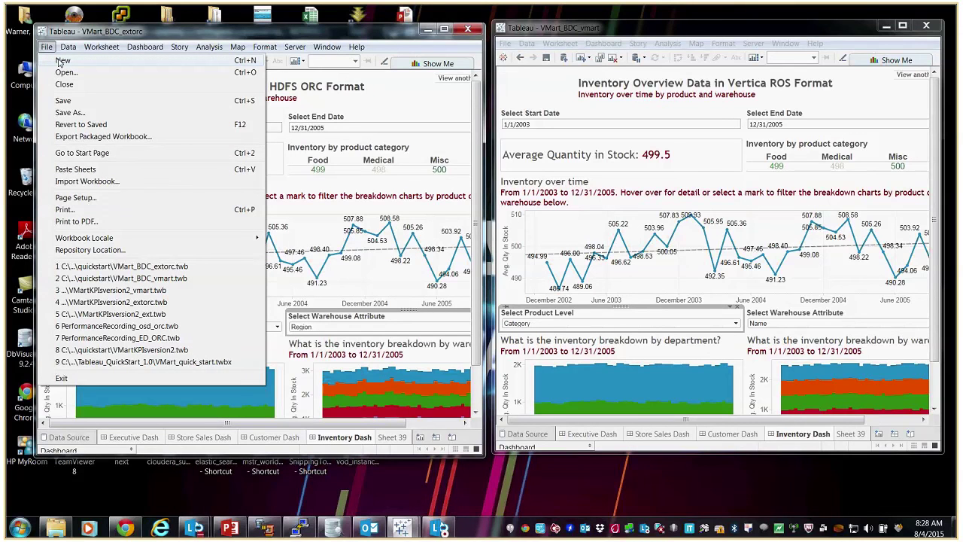
pyautogui.click(62, 61)
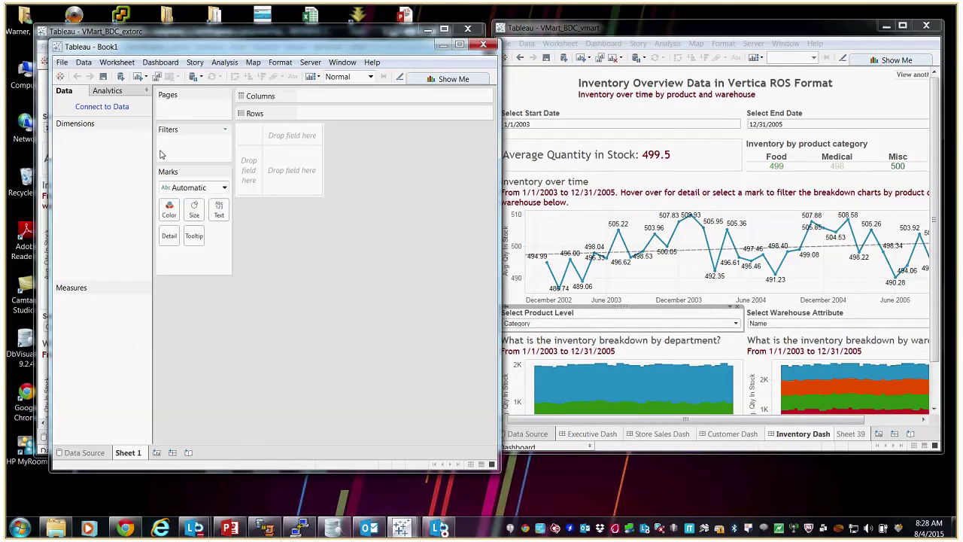
pyautogui.click(113, 110)
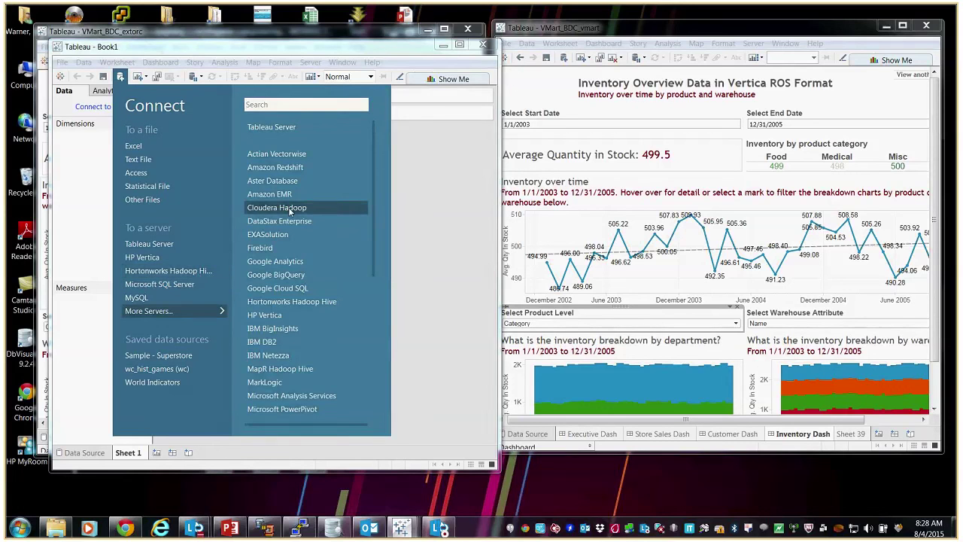
pyautogui.click(278, 314)
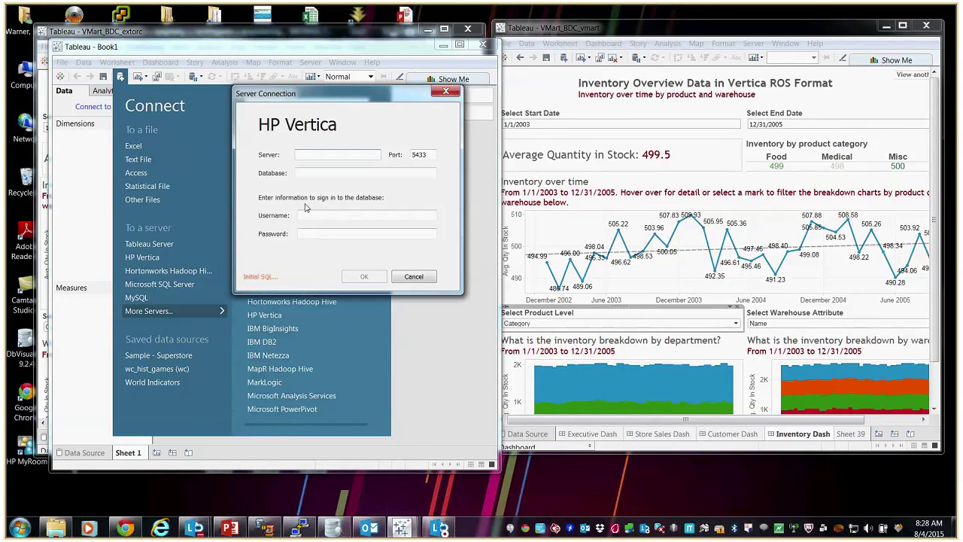
# Connect to server 10.20.70.99, database vive, signing in with username dbadmin and the account password.
pyautogui.click(306, 154)
pyautogui.write('10.20.70.99')
pyautogui.press('Tab')
pyautogui.press('Tab')
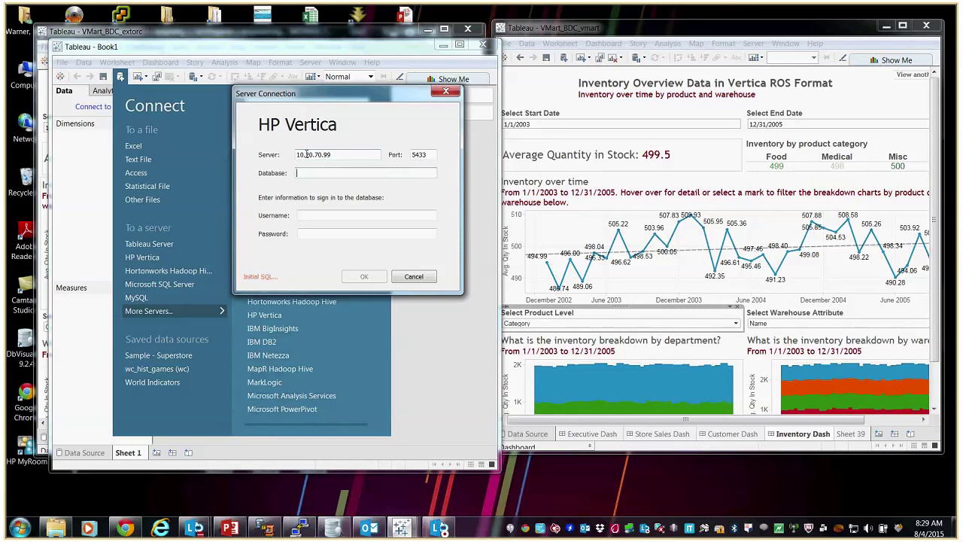
pyautogui.write('vmart')
pyautogui.click(398, 212)
pyautogui.write('dba')
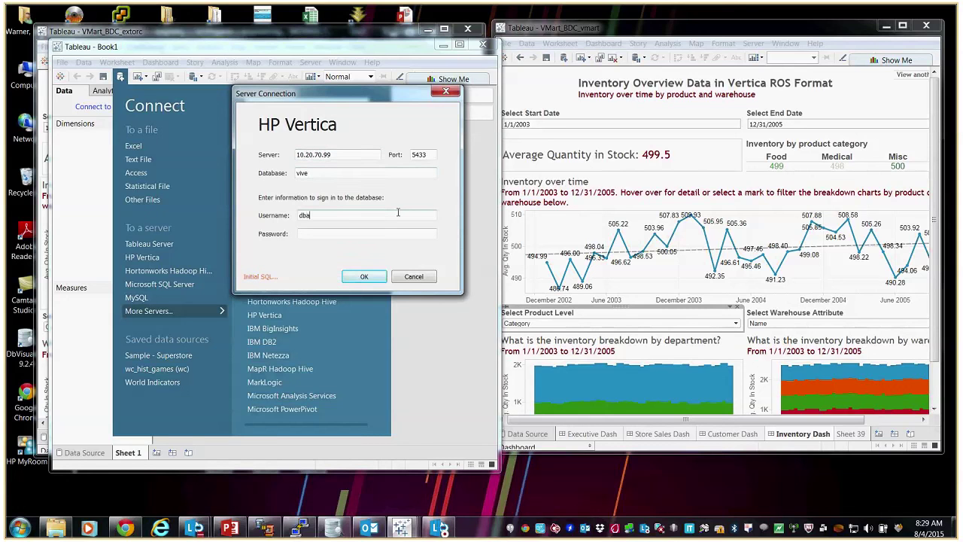
pyautogui.write('dmin')
pyautogui.press('Tab')
pyautogui.write('••••••••')
pyautogui.click(378, 276)
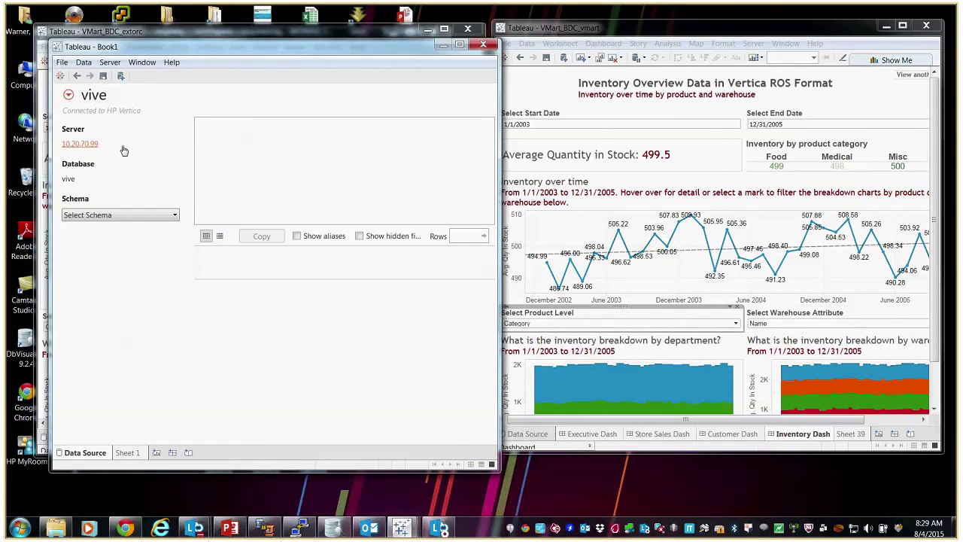
# Choose the extorc schema and add its call_center_dimension table to the data source.
pyautogui.click(125, 216)
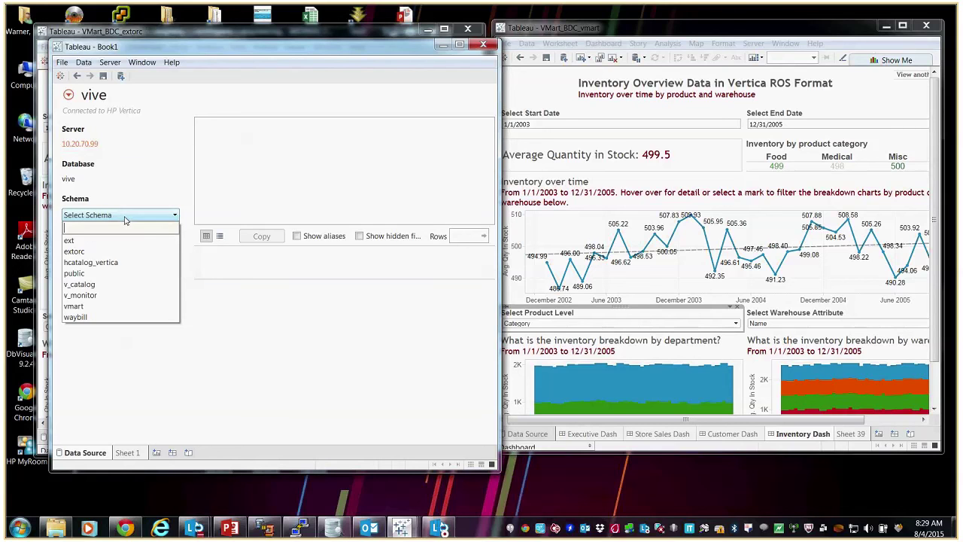
pyautogui.click(82, 257)
pyautogui.moveTo(113, 270); pyautogui.dragTo(258, 158)
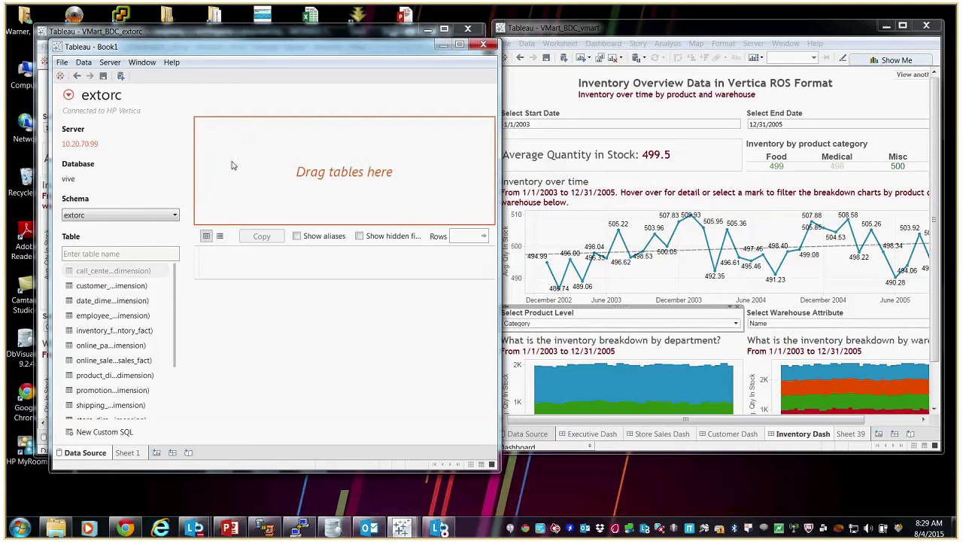
# Switch to the vmart schema and add its online_sales_fact table to the same data source.
pyautogui.click(134, 214)
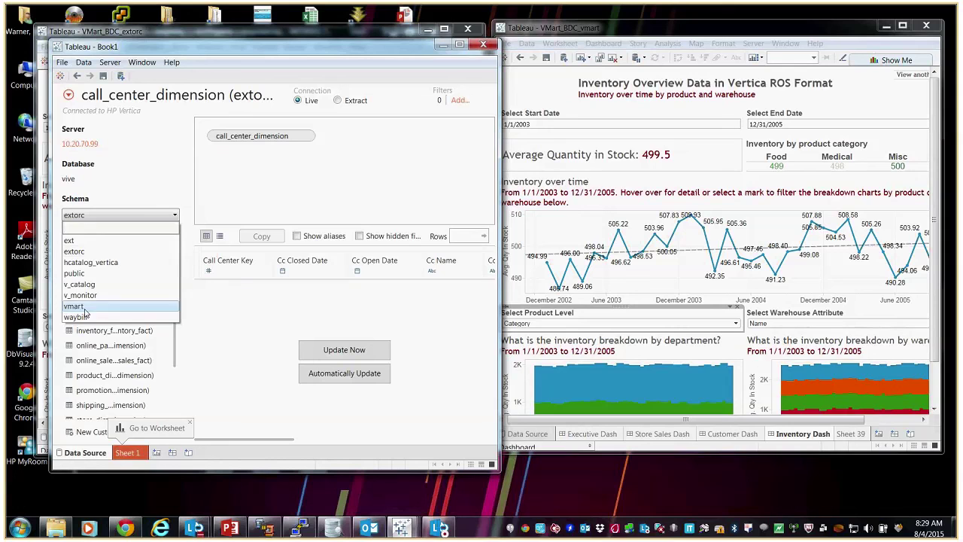
pyautogui.click(75, 306)
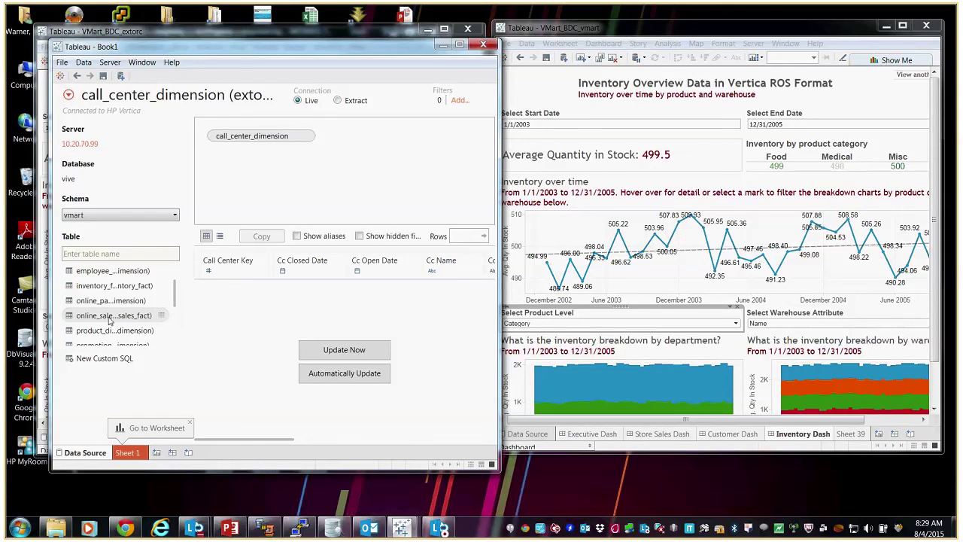
pyautogui.moveTo(109, 321); pyautogui.dragTo(242, 138)
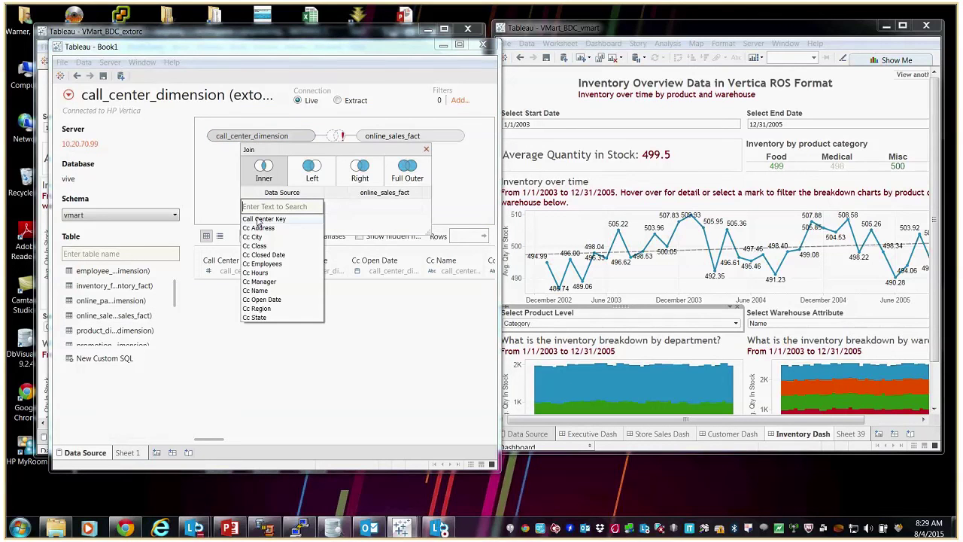
# Inner-join call_center_dimension and online_sales_fact on Call Center Key and update the data preview.
pyautogui.click(259, 219)
pyautogui.click(415, 209)
pyautogui.click(403, 217)
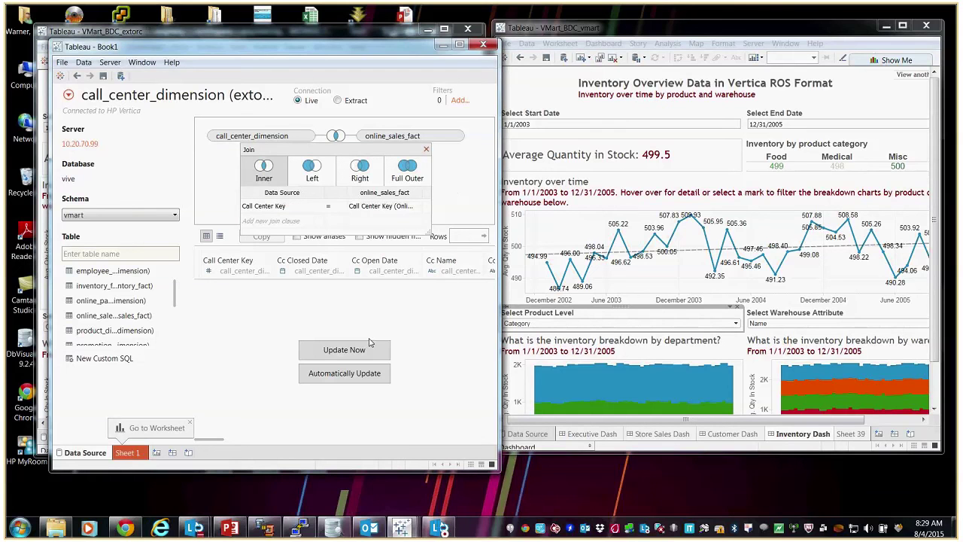
pyautogui.click(361, 347)
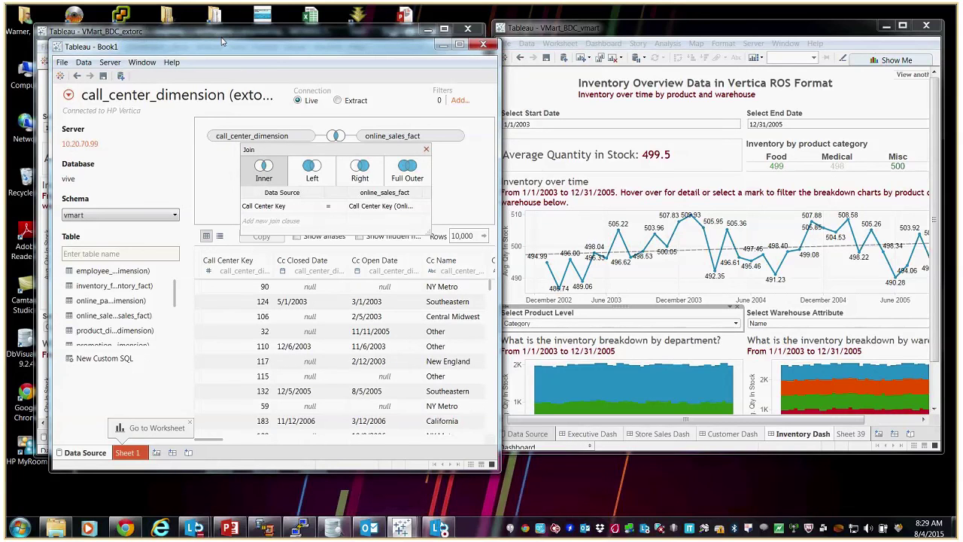
# Maximize the Book1 workbook window and add a second worksheet to it.
pyautogui.moveTo(222, 43); pyautogui.dragTo(269, 61)
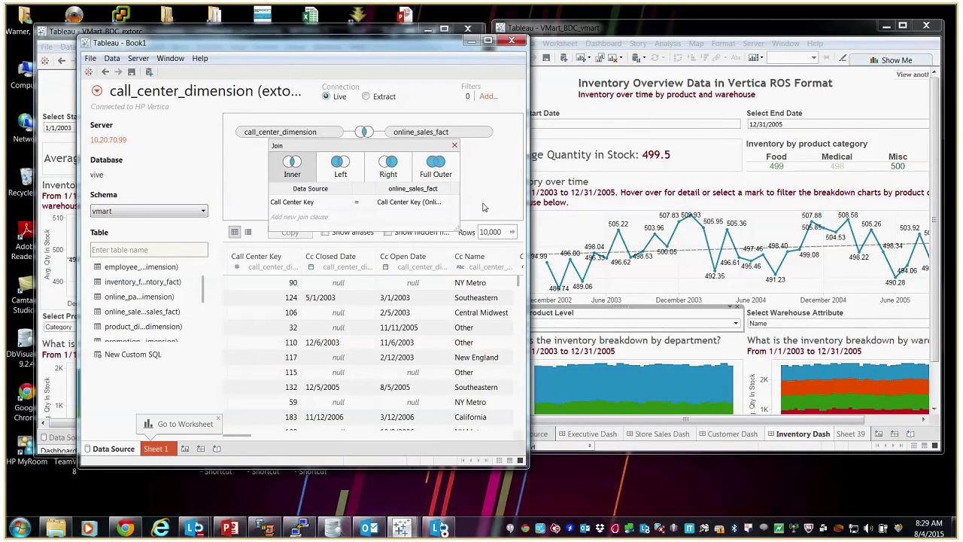
pyautogui.click(488, 40)
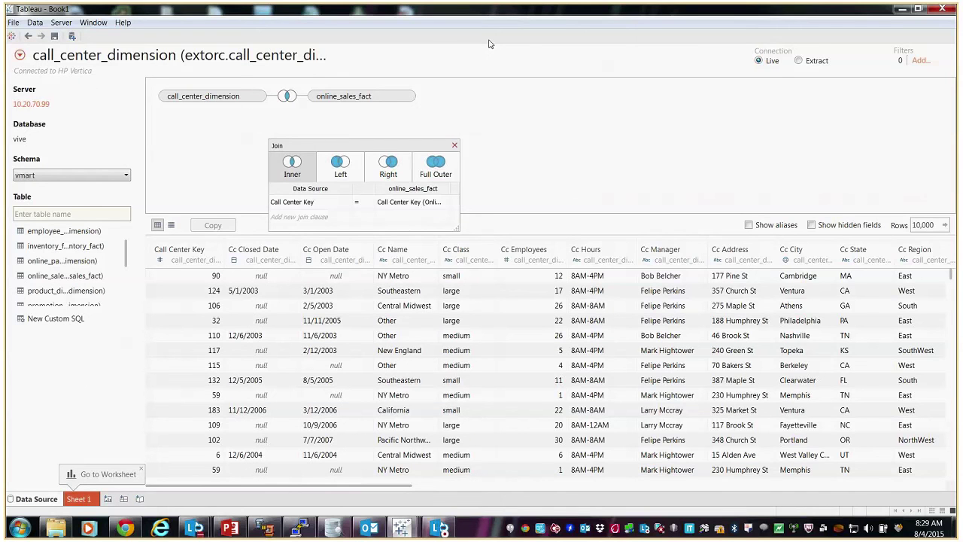
pyautogui.click(108, 498)
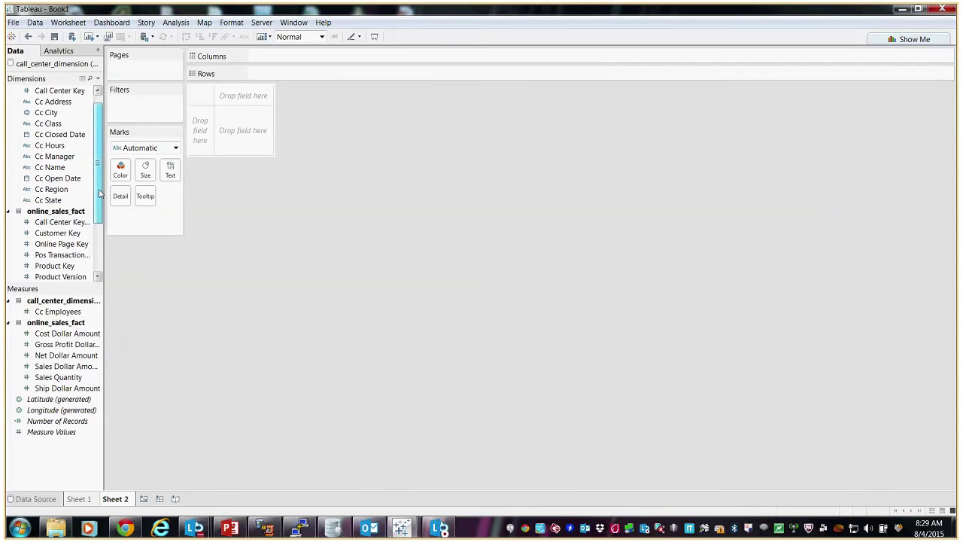
# Build a text table in the new worksheet showing the sum of Sales Quantity with Cc Region as rows.
pyautogui.scroll(-1, 99, 212)
pyautogui.scroll(-1, 99, 212)
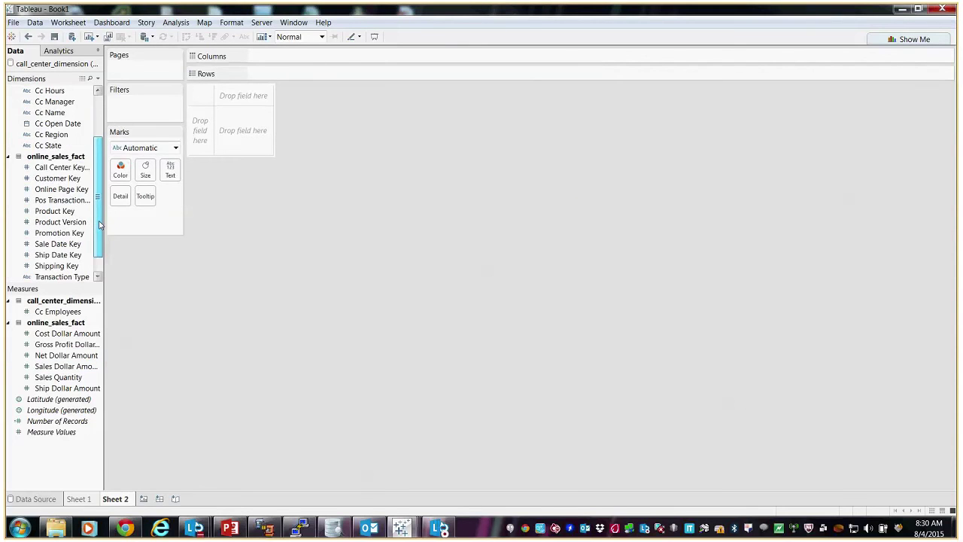
pyautogui.scroll(2, 96, 177)
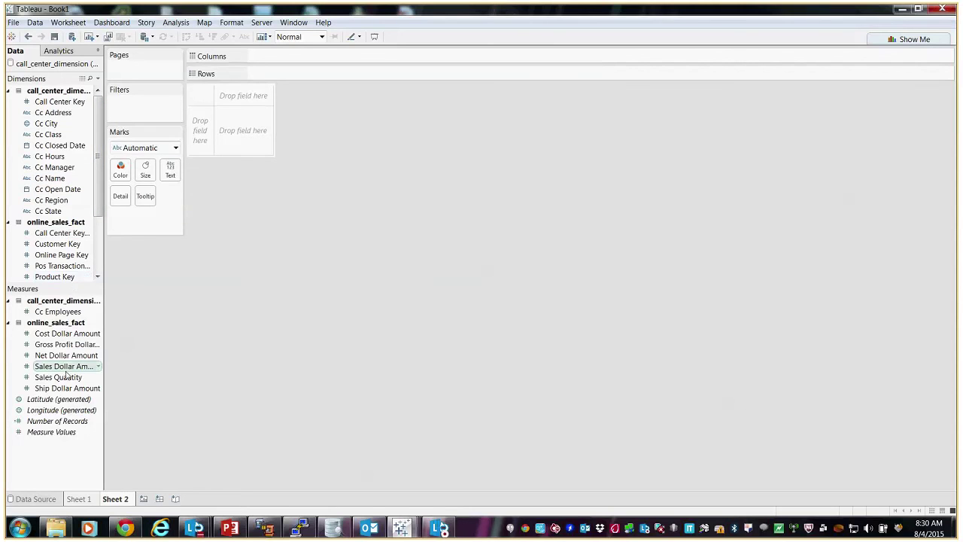
pyautogui.moveTo(66, 380); pyautogui.dragTo(247, 140)
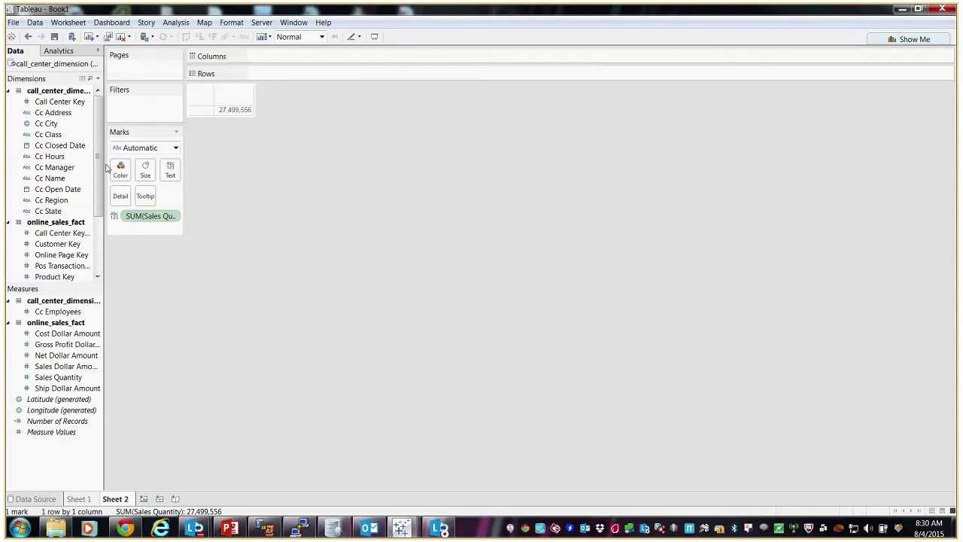
pyautogui.scroll(-1, 75, 185)
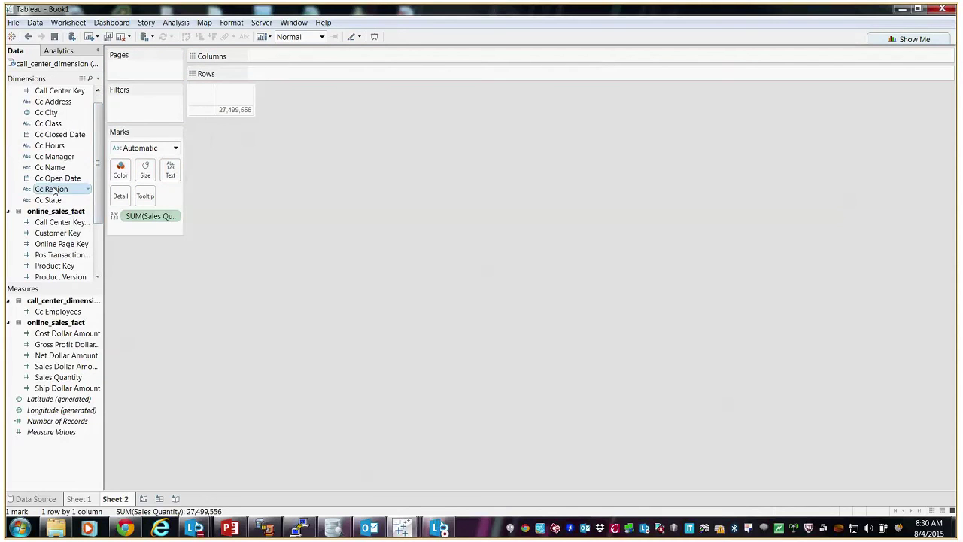
pyautogui.moveTo(54, 190); pyautogui.dragTo(203, 113)
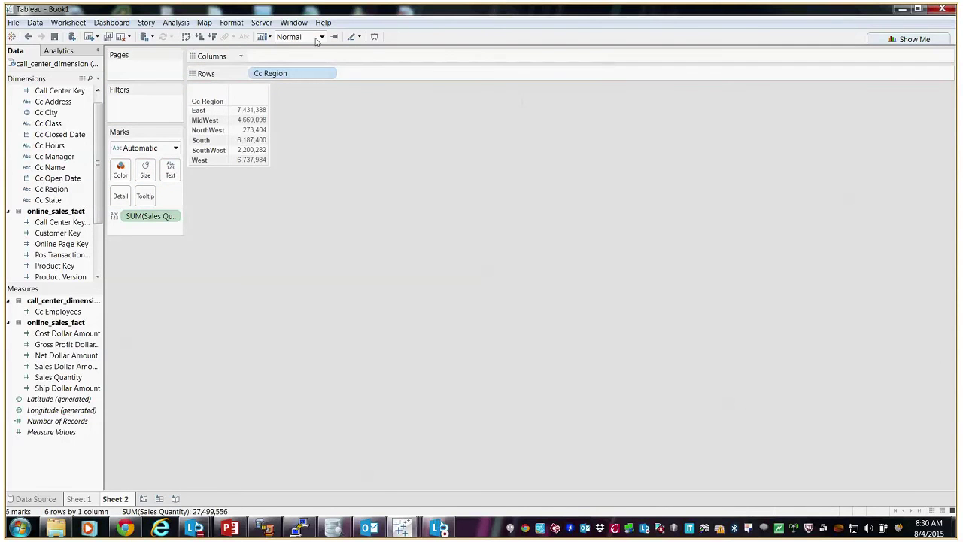
# Restore the Book1 window to its smaller size and bring up the Vertica log terminal beside the region table.
pyautogui.doubleClick(297, 10)
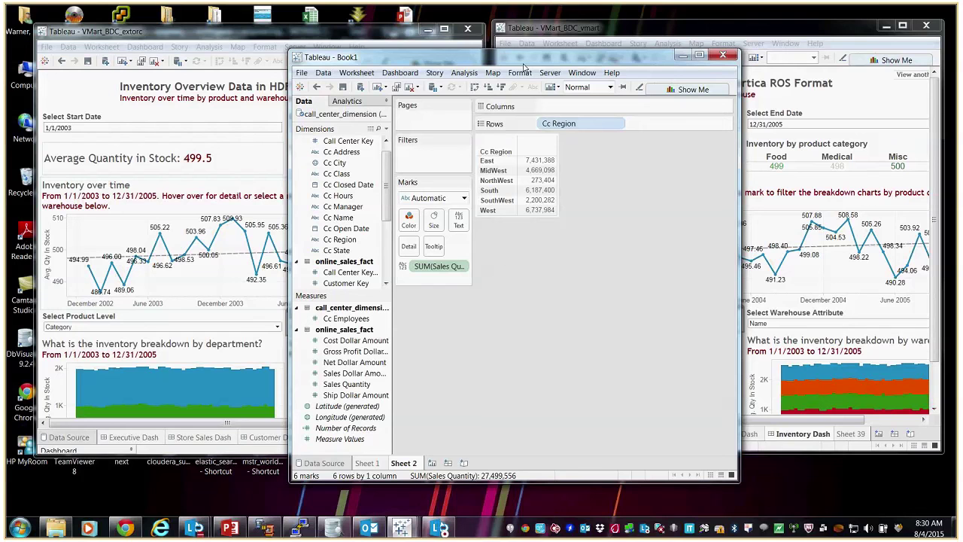
pyautogui.moveTo(524, 64); pyautogui.dragTo(538, 69)
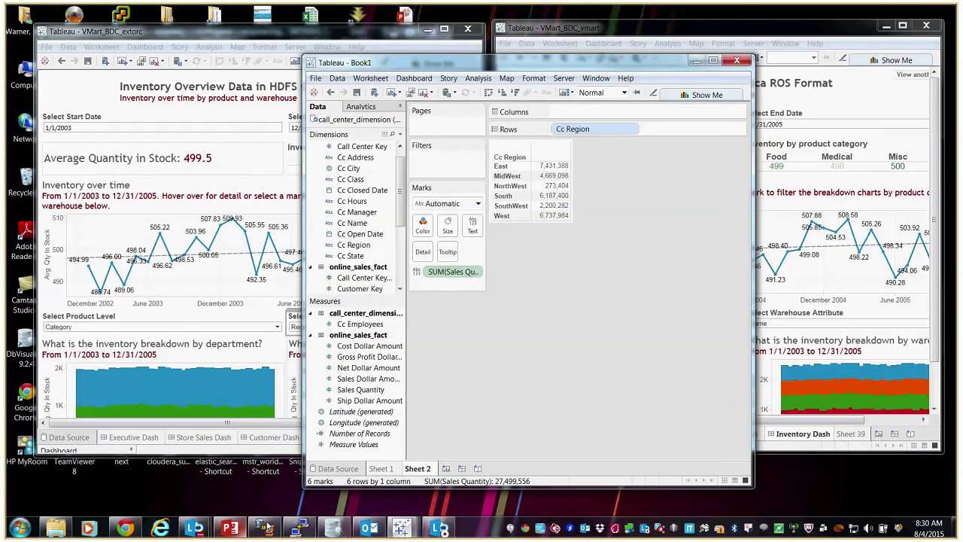
pyautogui.click(301, 529)
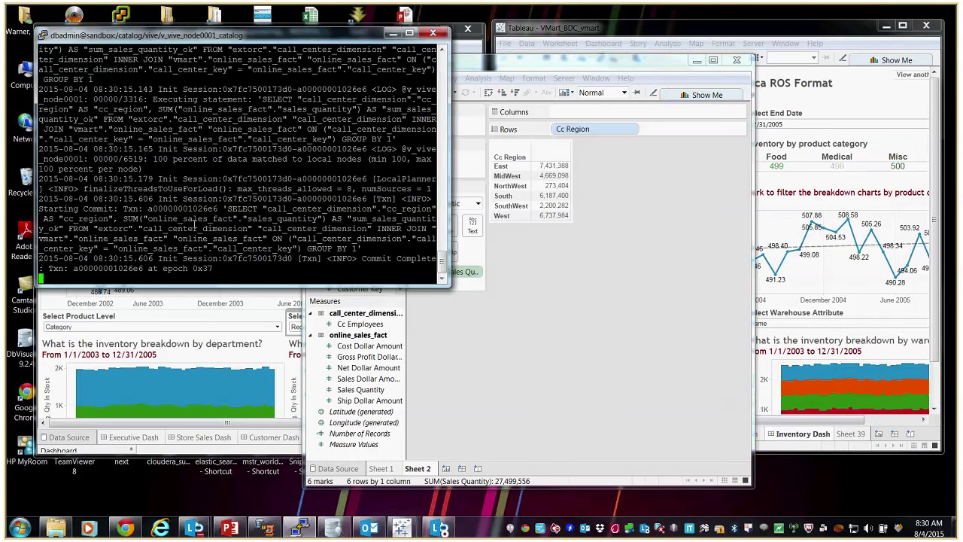
# Highlight the schema names extorc and vmart in the latest logged query, and then its whole SELECT statement.
pyautogui.doubleClick(113, 228)
pyautogui.moveTo(40, 238); pyautogui.dragTo(63, 238)
pyautogui.moveTo(223, 208); pyautogui.dragTo(356, 249)
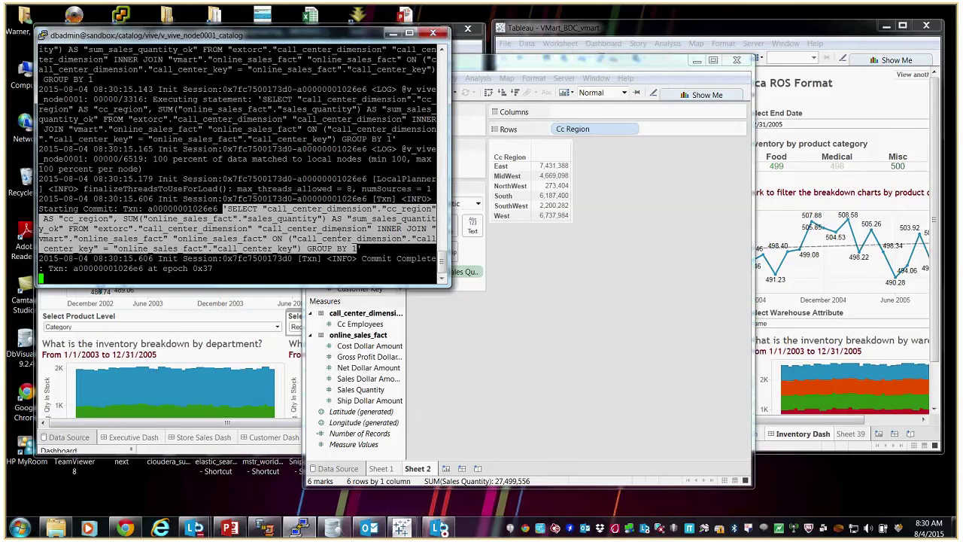
# Switch to the BDC-ORC.pptx presentation in PowerPoint and show slide 16, Summary - Vertica & ORC.
pyautogui.click(229, 529)
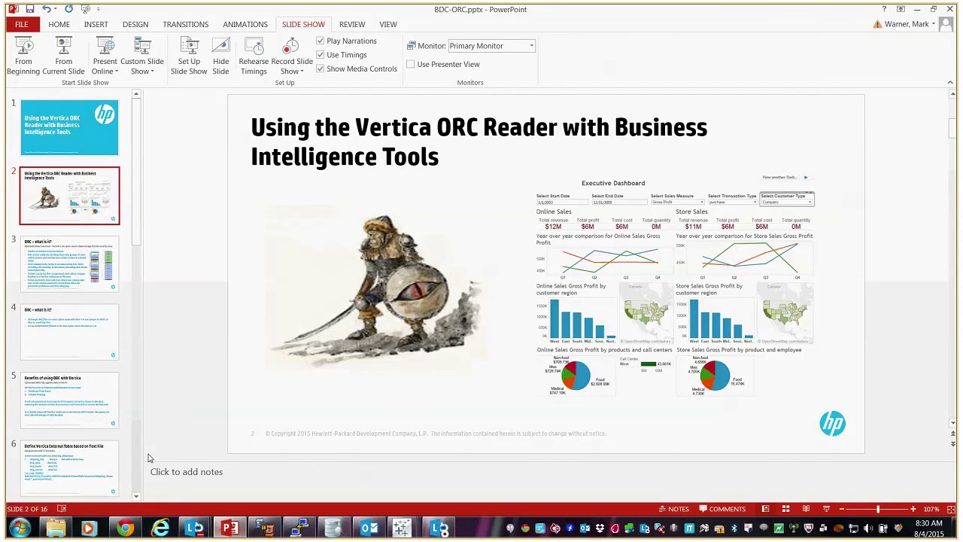
pyautogui.scroll(-10, 148, 457)
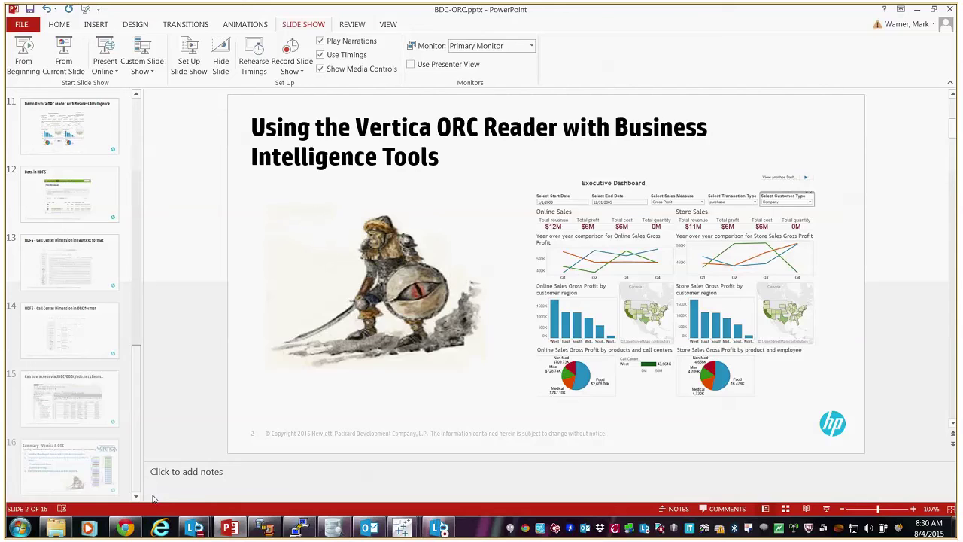
pyautogui.click(94, 464)
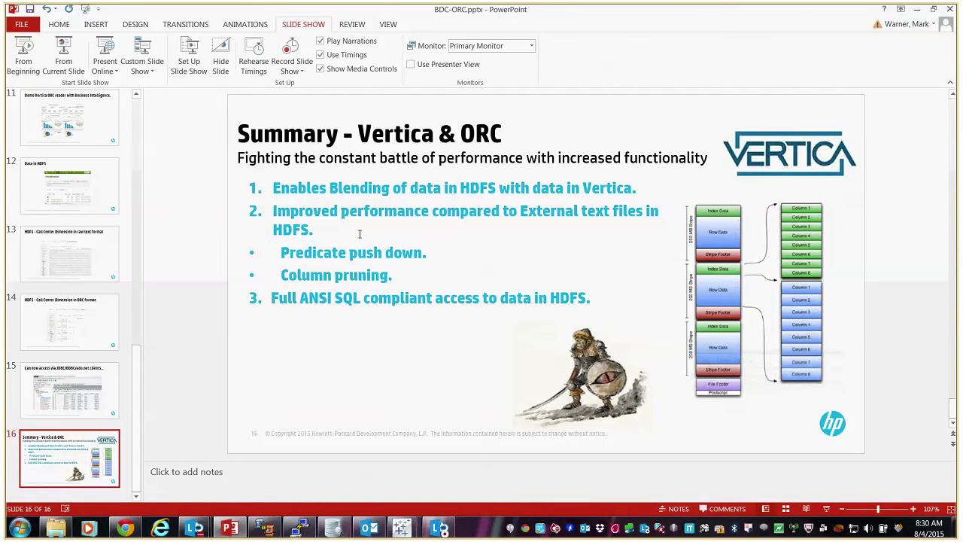